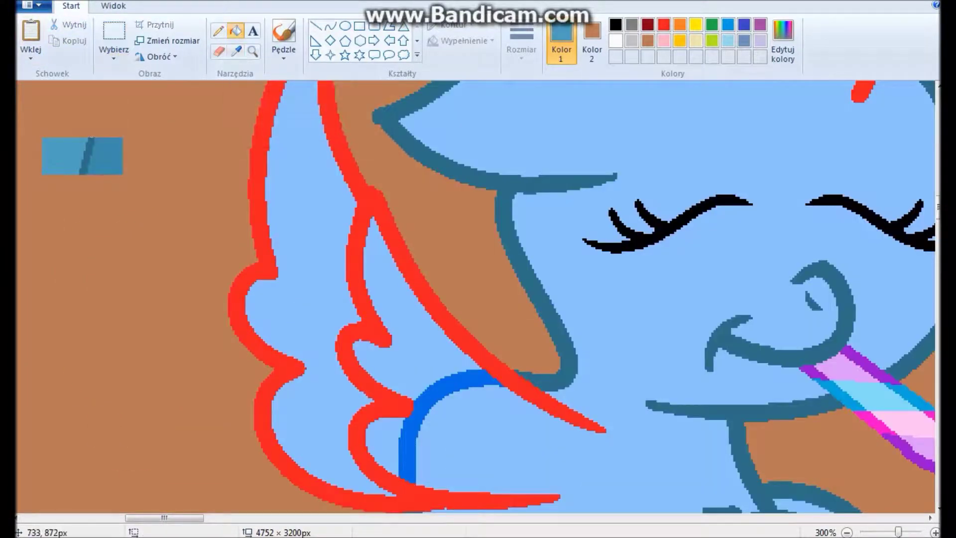
Fill the pony's light blue head, body and wing areas with the darker blue.
scroll(478, 298, "down", 3)
left_click(612, 279)
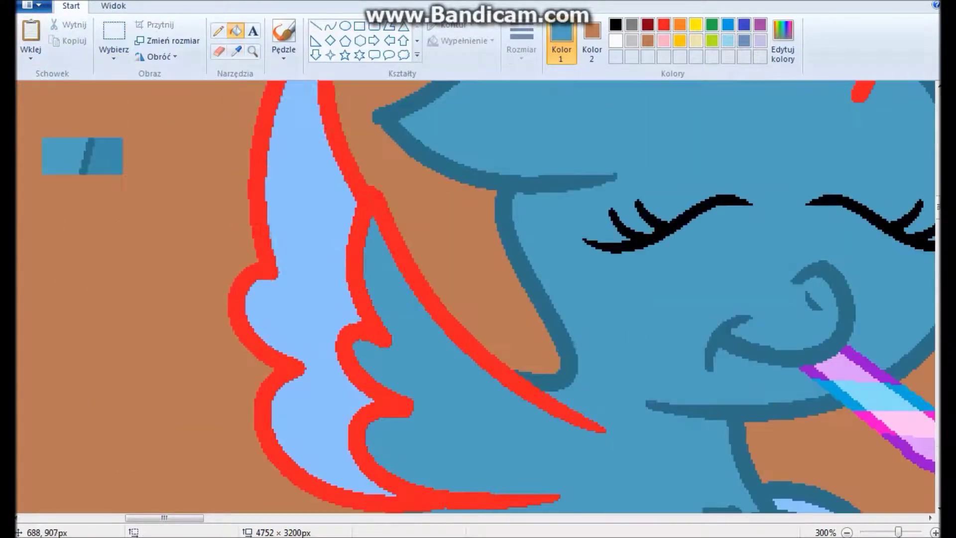
scroll(478, 299, "up", 6)
scroll(478, 299, "left", 1)
scroll(478, 298, "down", 5)
scroll(478, 299, "up", 2)
key("ctrl+Page_Down")
key("ctrl+Page_Down")
Draw the forelock's curved outer edge in dark purple, from beside the horn to the lock's pointed tip.
right_click(37, 230)
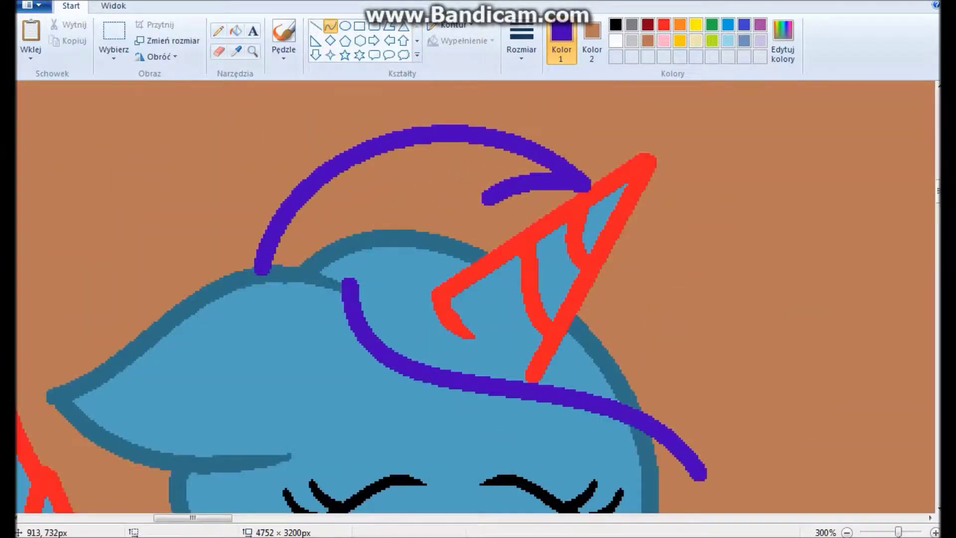
left_click_drag(485, 199, 699, 476)
mouse_move(622, 278)
left_mouse_down()
mouse_move(652, 208)
mouse_move(717, 279)
mouse_move(622, 209)
mouse_move(679, 264)
left_mouse_up()
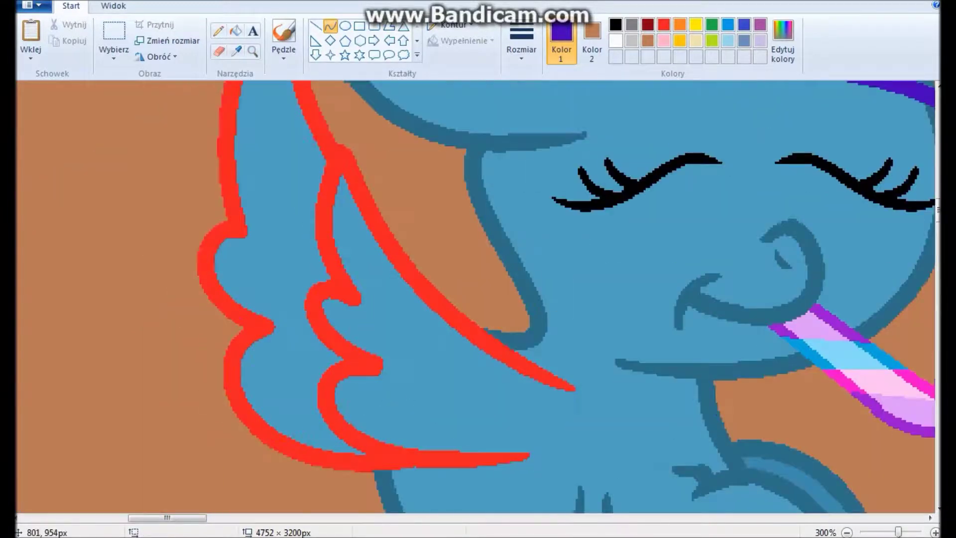
Outline the hair lock hanging below the ear beside the cheek with dark purple curves ending in points.
left_click_drag(506, 141, 558, 247)
left_click_drag(538, 189, 560, 192)
mouse_move(518, 209)
left_mouse_down()
mouse_move(540, 229)
mouse_move(552, 368)
left_mouse_up()
left_click_drag(406, 120, 528, 349)
mouse_move(468, 234)
left_mouse_down()
mouse_move(394, 259)
mouse_move(399, 279)
left_mouse_up()
scroll(426, 337, "down", 1)
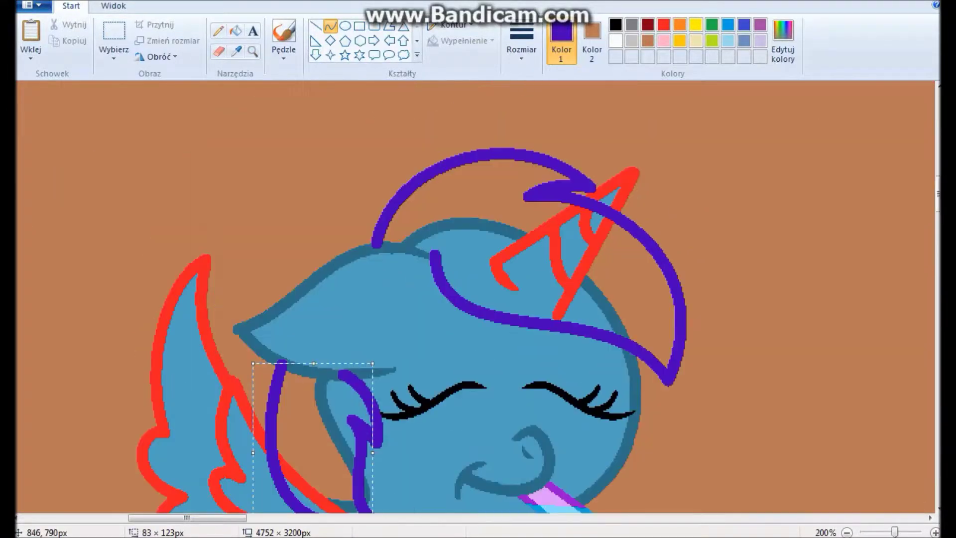
Draw the back mane's large outer arc over the head in dark purple and add its first pointed notch.
scroll(348, 299, "down", 1)
left_click_drag(157, 299, 343, 321)
left_click_drag(249, 314, 239, 184)
scroll(278, 224, "up", 1)
scroll(478, 249, "up", 1)
left_click_drag(512, 324, 448, 261)
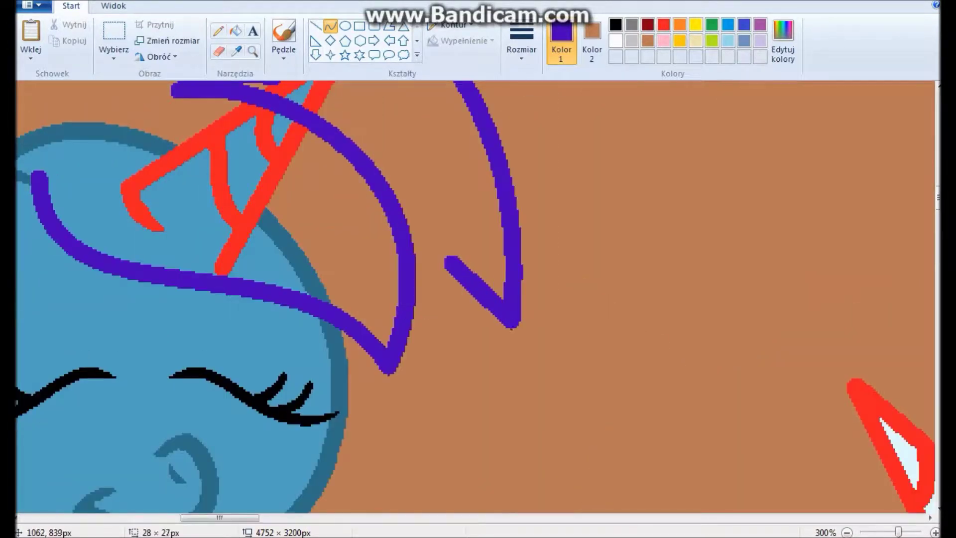
Continue the mane's jagged outer edge down past the party blower and curve its lower edge back to the chest.
scroll(486, 277, "down", 2)
left_click_drag(448, 154, 483, 451)
scroll(478, 299, "down", 4)
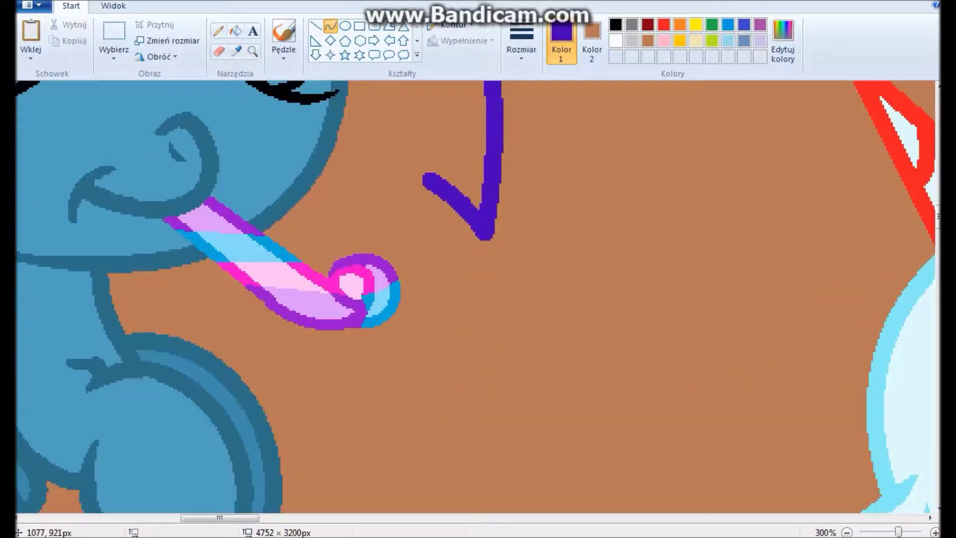
left_click_drag(458, 185, 423, 398)
scroll(478, 299, "down", 2)
scroll(478, 298, "up", 2)
left_click_drag(428, 348, 458, 438)
scroll(478, 298, "down", 2)
left_click_drag(468, 338, 79, 214)
scroll(478, 299, "down", 1)
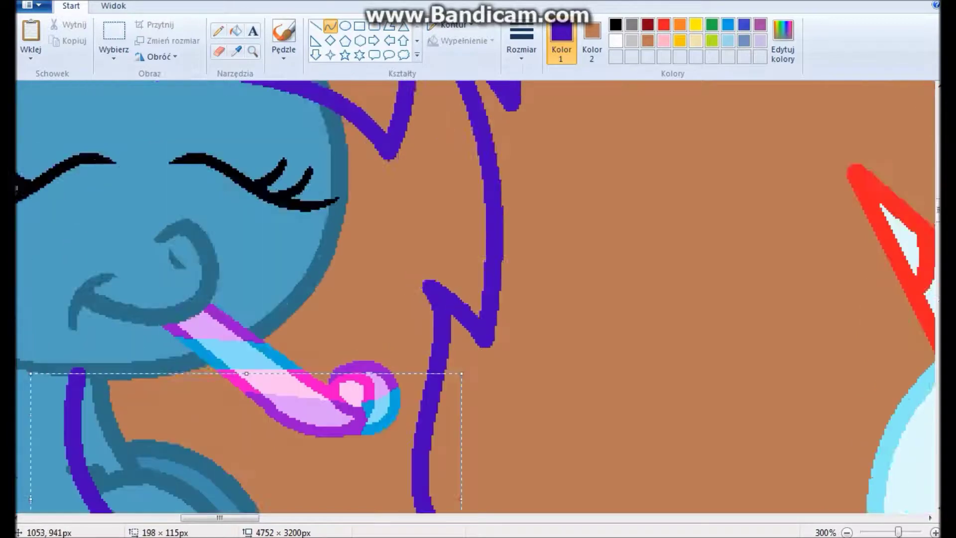
Draw the tail's upper arc across the wing in dark purple and add the first notch on its outer edge.
scroll(478, 299, "down", 2)
scroll(478, 299, "up", 1)
left_click_drag(279, 400, 497, 293)
left_click_drag(388, 348, 358, 200)
left_click_drag(339, 148, 303, 410)
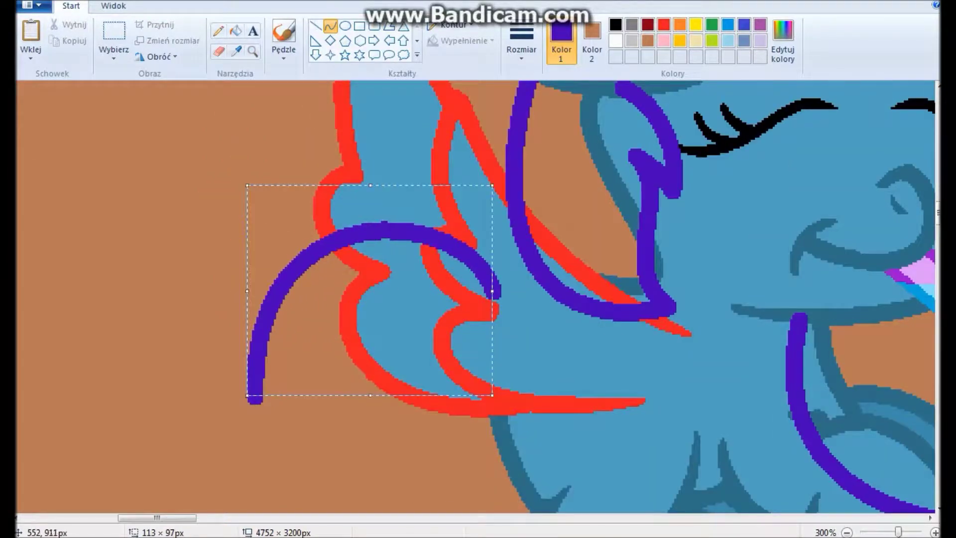
scroll(303, 409, "down", 2)
left_click_drag(252, 292, 324, 253)
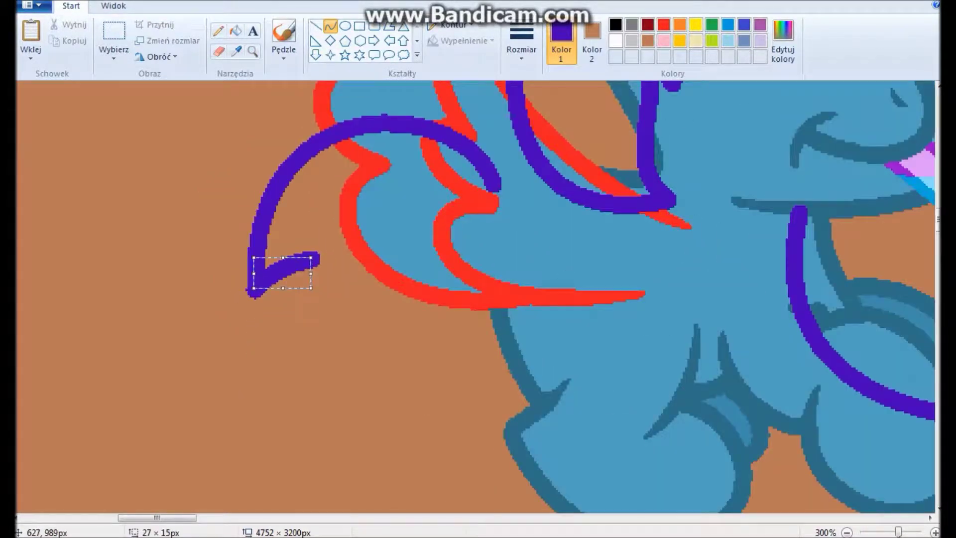
Draw the remaining jagged sections down the tail's outer edge with dark purple curves.
scroll(306, 256, "down", 2)
left_click_drag(306, 150, 252, 324)
left_click_drag(279, 234, 259, 309)
scroll(259, 309, "down", 2)
mouse_move(252, 217)
left_mouse_down()
mouse_move(305, 181)
mouse_move(252, 368)
left_mouse_up()
left_click_drag(259, 279, 294, 279)
Close the tail's outline with a curved inner edge and a lower edge meeting at the pointed tip.
scroll(294, 279, "up", 3)
left_click_drag(426, 234, 458, 416)
scroll(459, 416, "down", 2)
left_click_drag(448, 299, 246, 470)
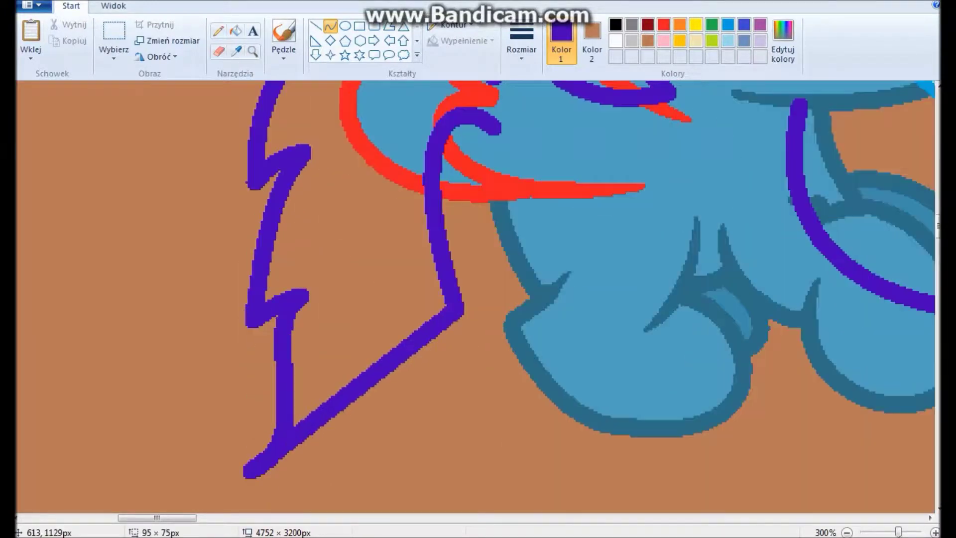
left_click_drag(349, 384, 378, 498)
scroll(378, 498, "down", 2)
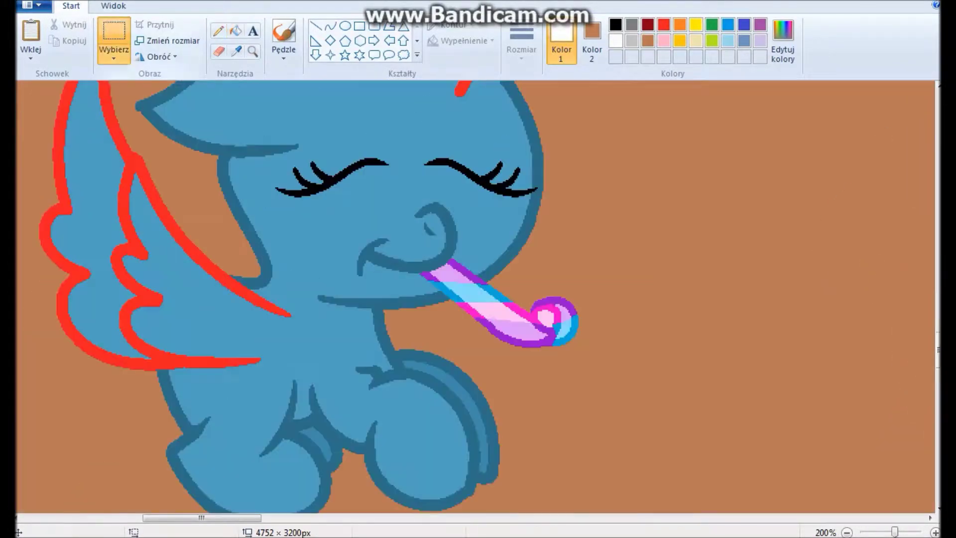
Undo the last white curve beside the horn.
key("Escape")
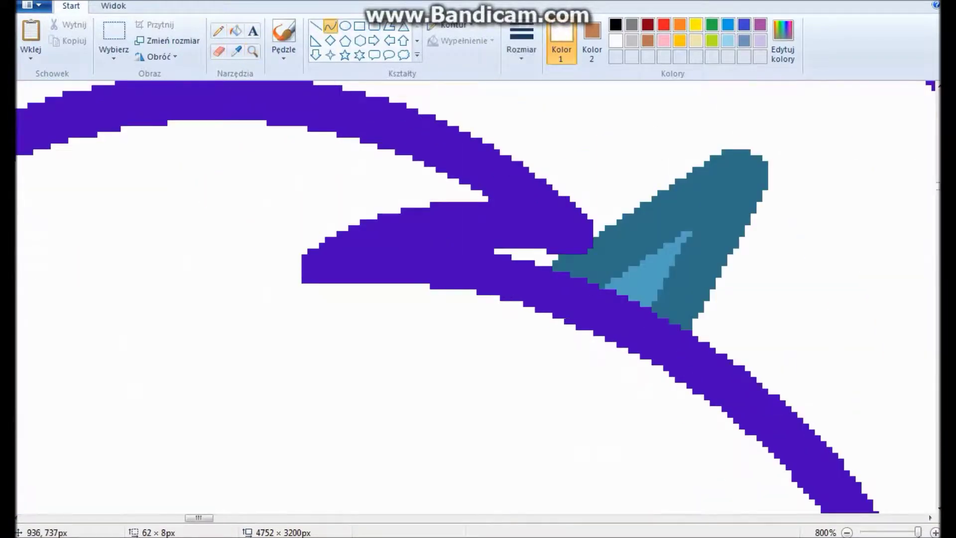
key("ctrl+z")
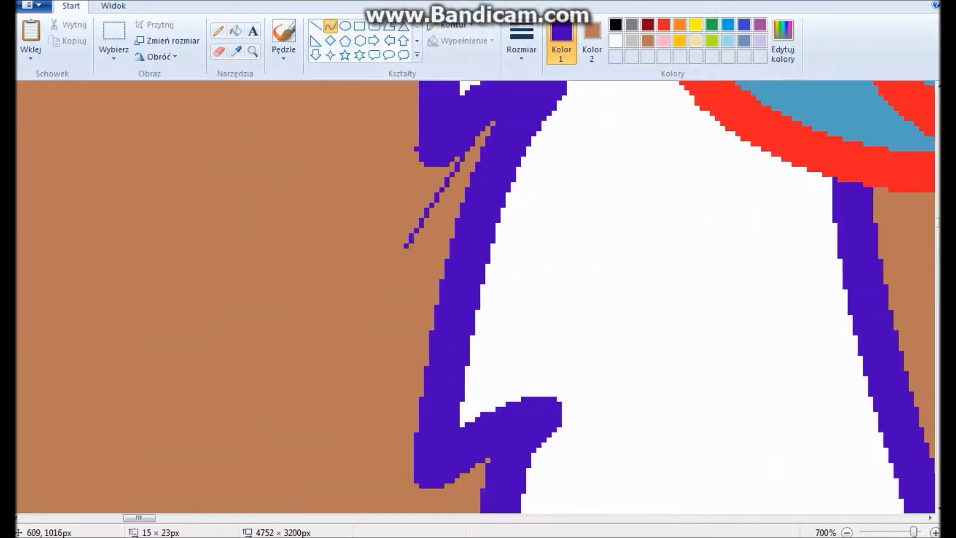
Sharpen the pointed tips of the tail's notches with thin dark purple curves.
scroll(478, 299, "up", 3)
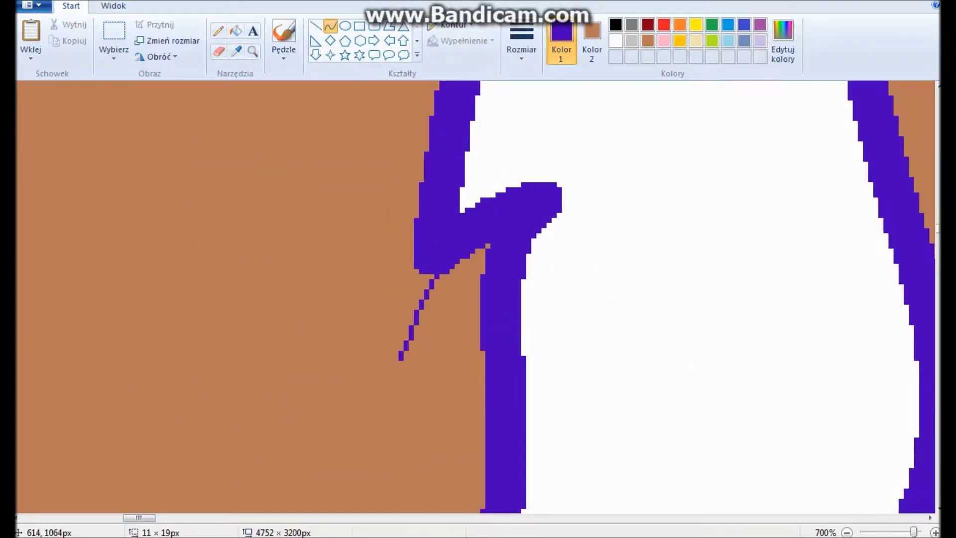
left_click_drag(403, 334, 432, 394)
scroll(347, 98, "down", 5)
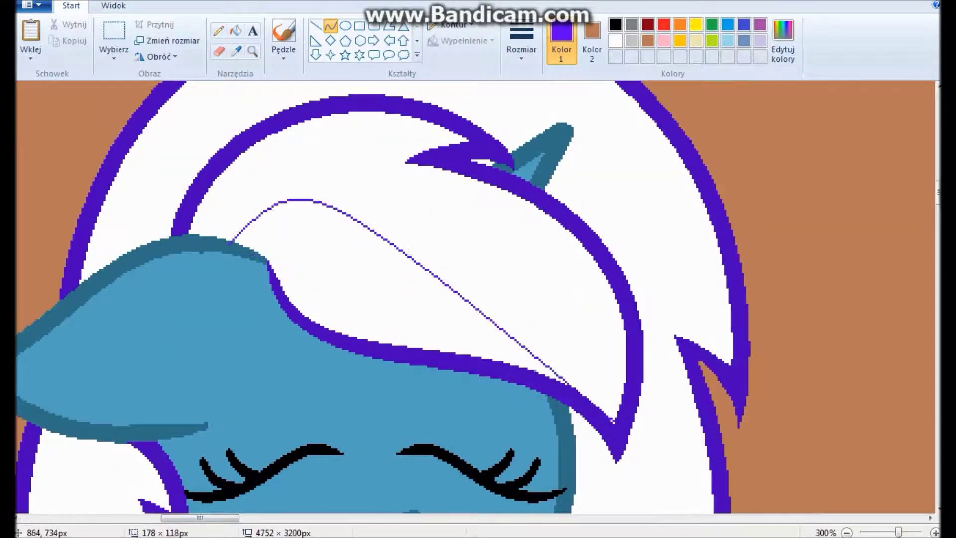
Add a bright violet stripe across the forelock and another down the hair lock beside the cheek.
left_click_drag(209, 234, 624, 378)
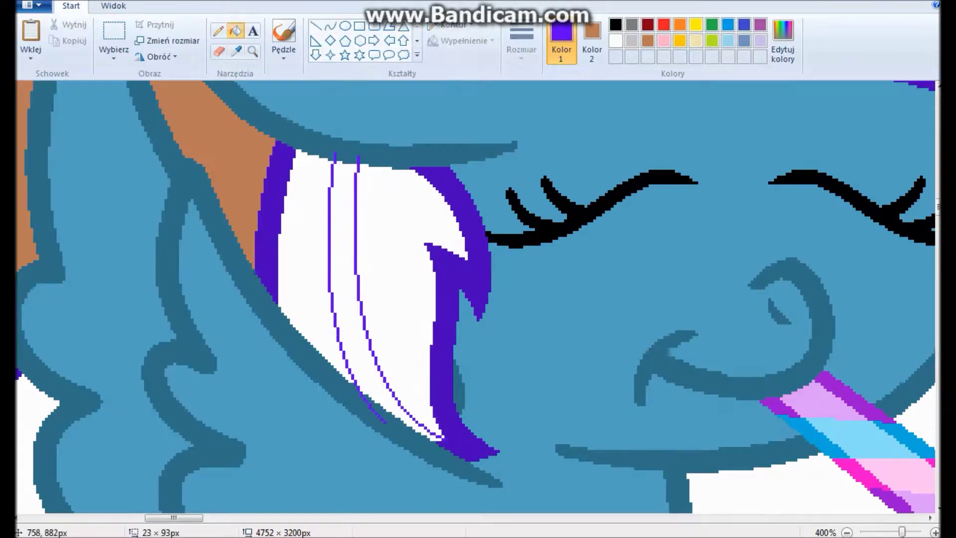
scroll(476, 296, "down", 2)
scroll(424, 199, "up", 2)
left_click_drag(424, 199, 364, 173)
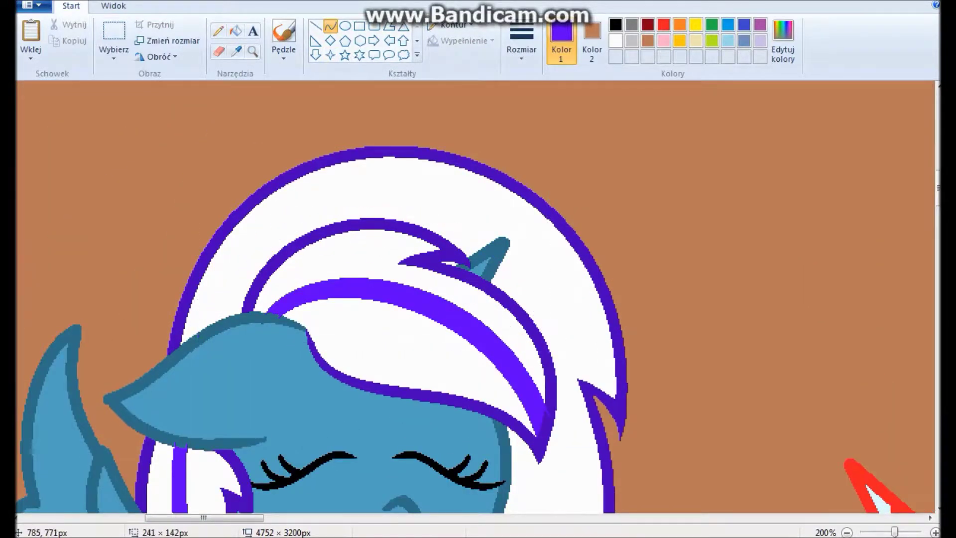
Outline a bright violet stripe along the back mane, arching over the horn and running down to the mane's lower tip.
scroll(477, 297, "down", 7)
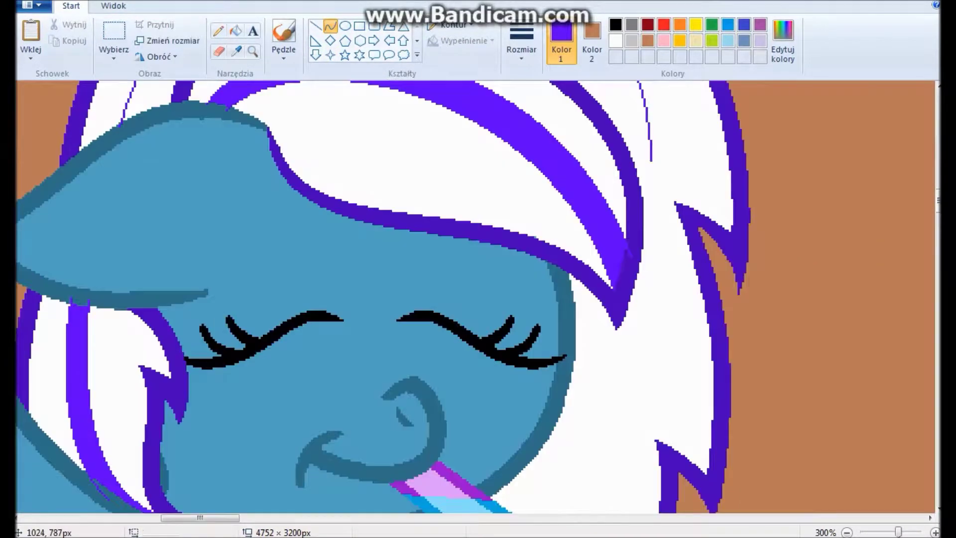
scroll(477, 297, "up", 1)
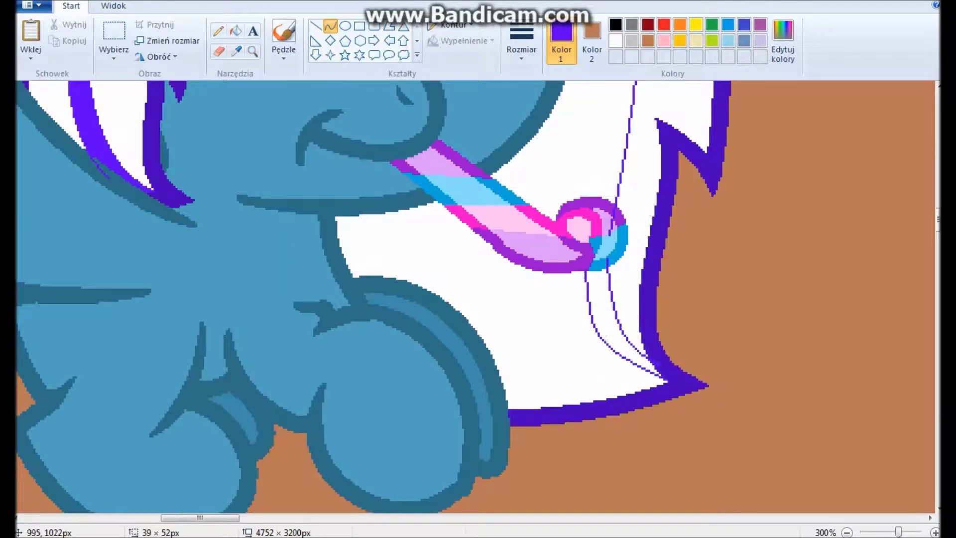
scroll(476, 297, "up", 4)
scroll(477, 297, "up", 5)
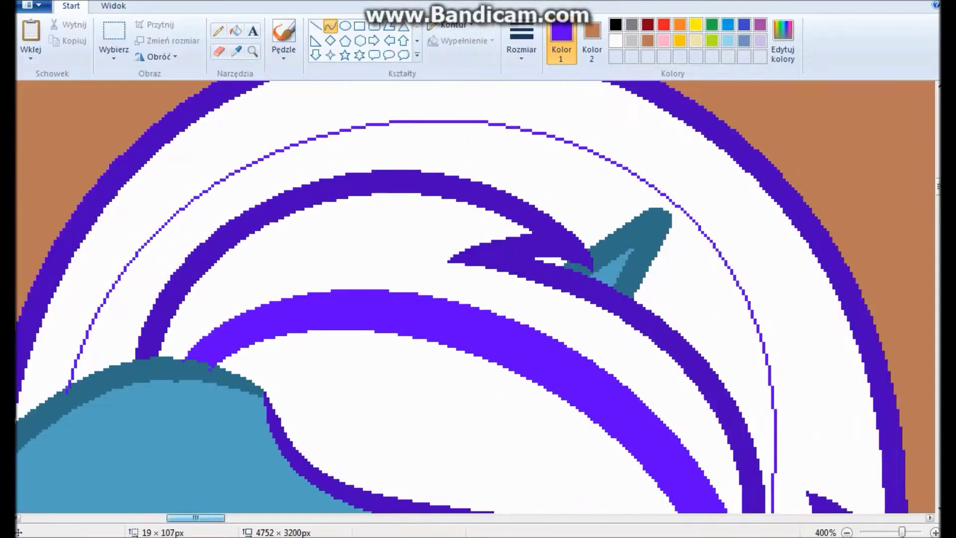
left_click_drag(430, 142, 378, 165)
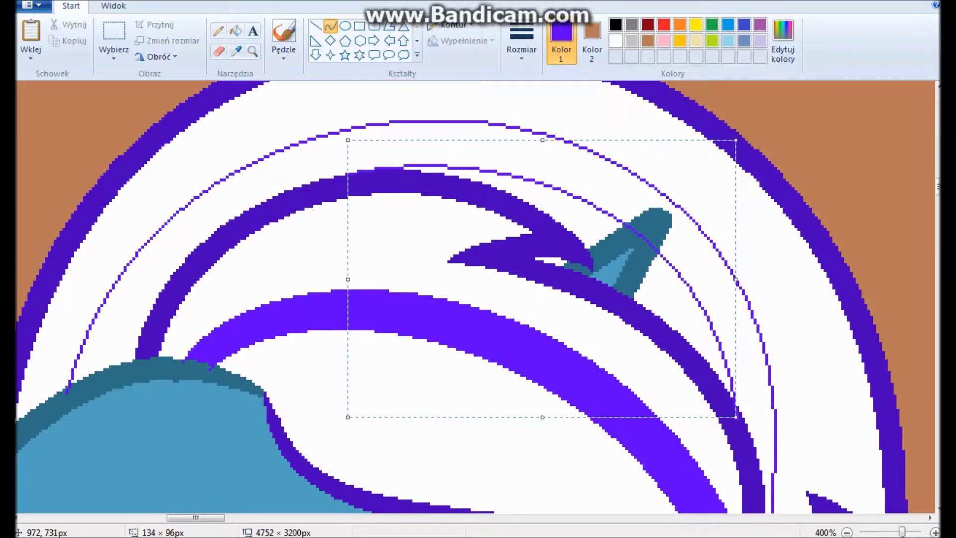
Add a bright violet stripe running from behind the wing down the length of the tail.
scroll(477, 297, "down", 10)
scroll(477, 296, "left", 10)
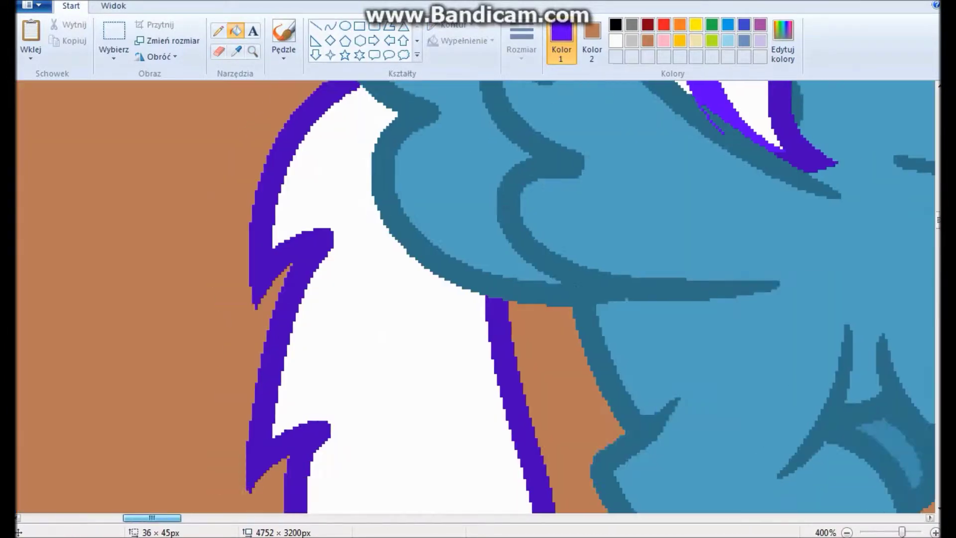
left_click_drag(373, 298, 330, 377)
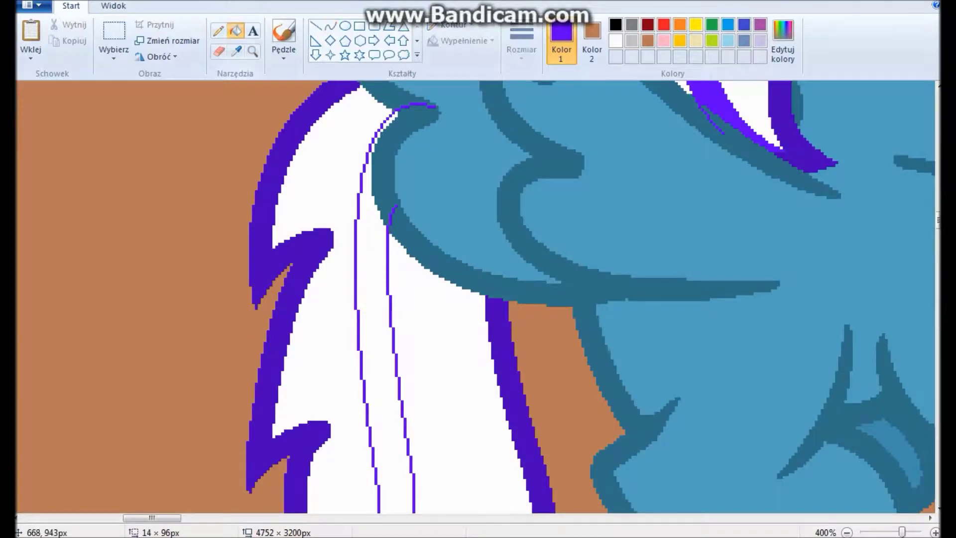
scroll(477, 297, "down", 3)
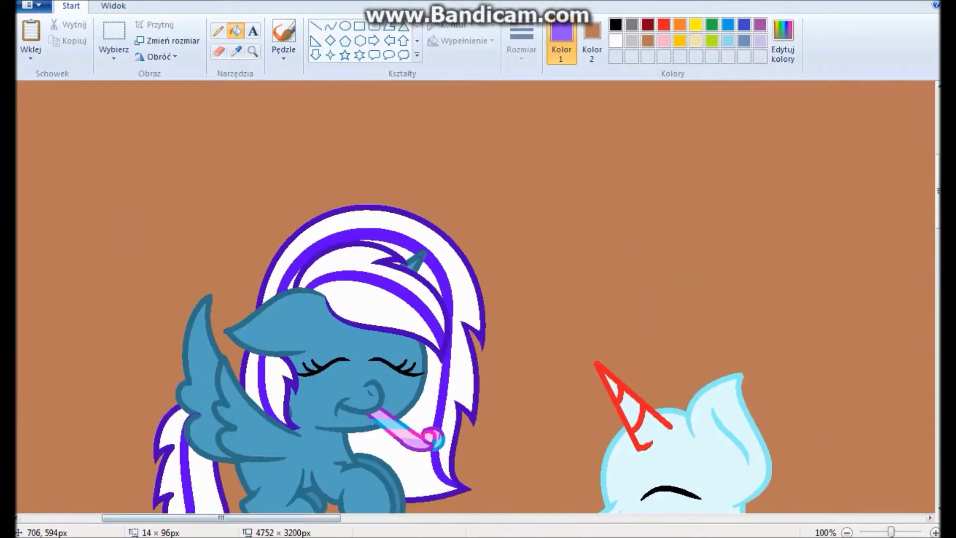
Add a lighter purple band along the inner side of the violet stripes in the forelock and upper mane.
scroll(477, 296, "up", 5)
left_click_drag(318, 214, 427, 170)
left_click(427, 189)
scroll(476, 296, "up", 2)
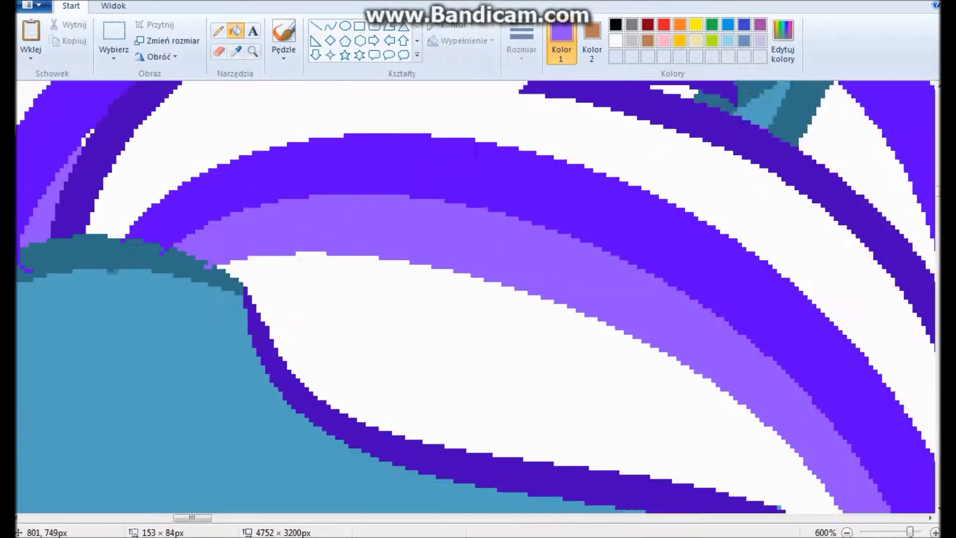
scroll(477, 297, "down", 1)
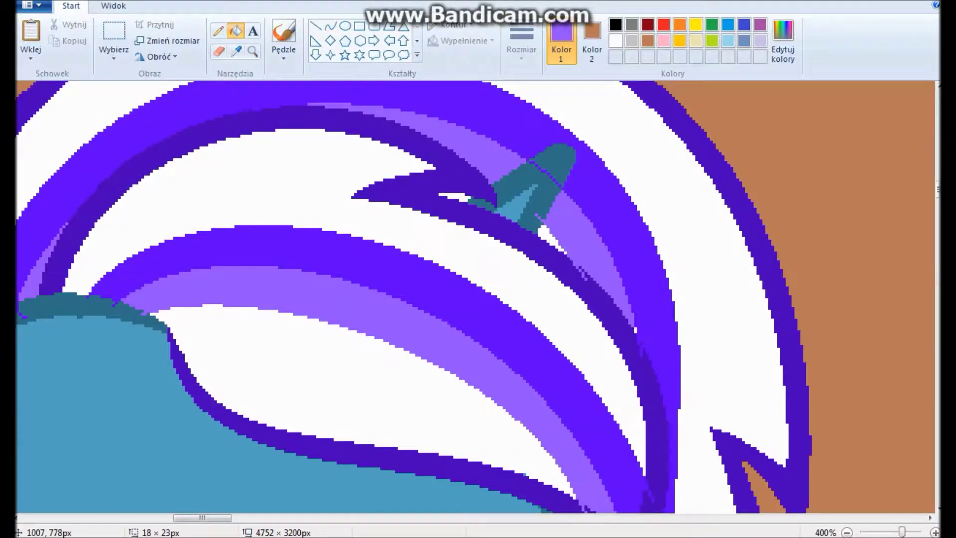
Outline and fill the lighter purple band beside the back mane's violet stripe, down past the face.
scroll(477, 297, "down", 10)
left_click(236, 31)
scroll(477, 296, "down", 5)
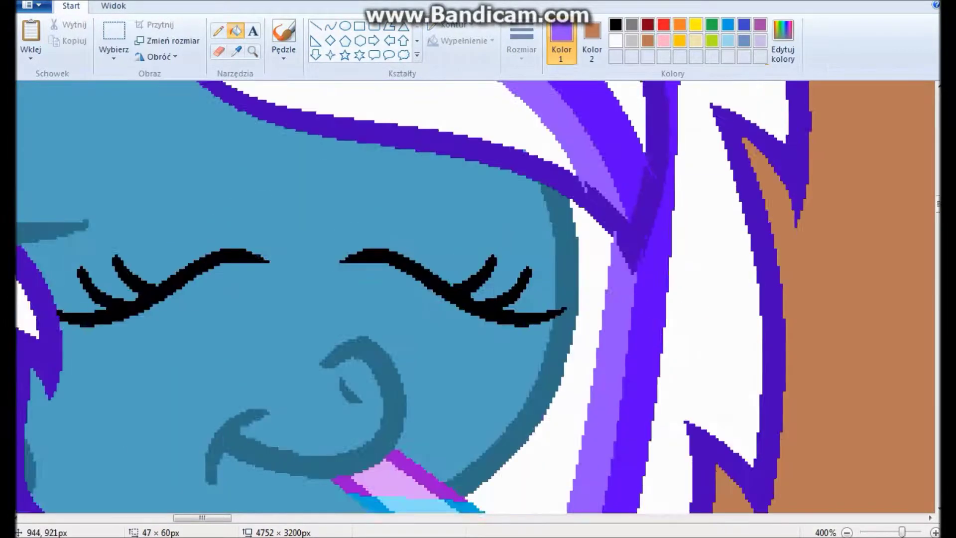
scroll(477, 296, "up", 1)
left_click(330, 26)
left_click_drag(572, 150, 629, 490)
left_click(236, 31)
left_click(557, 249)
Draw and fill a lighter purple band alongside the tail's violet stripe.
scroll(477, 297, "up", 5)
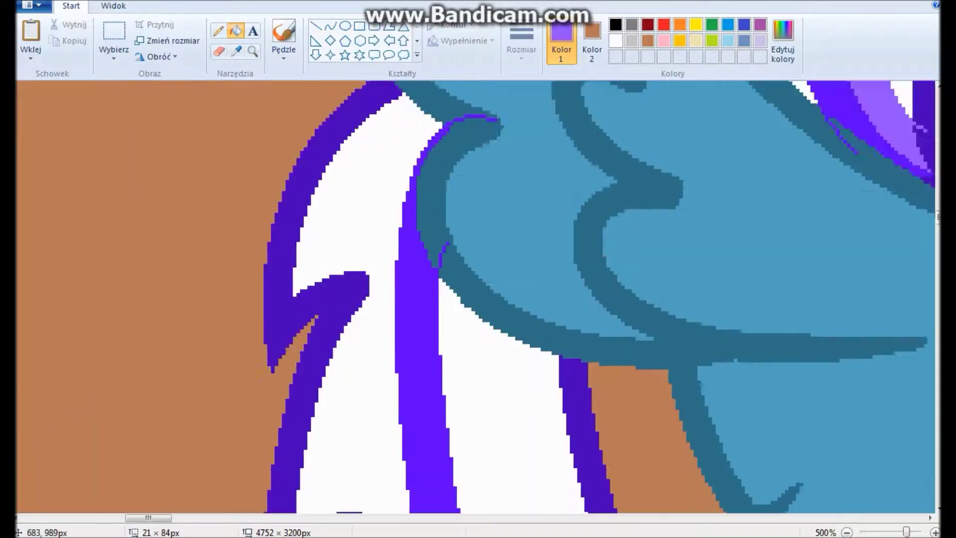
left_click(330, 26)
left_click_drag(501, 192, 374, 405)
scroll(477, 297, "up", 3)
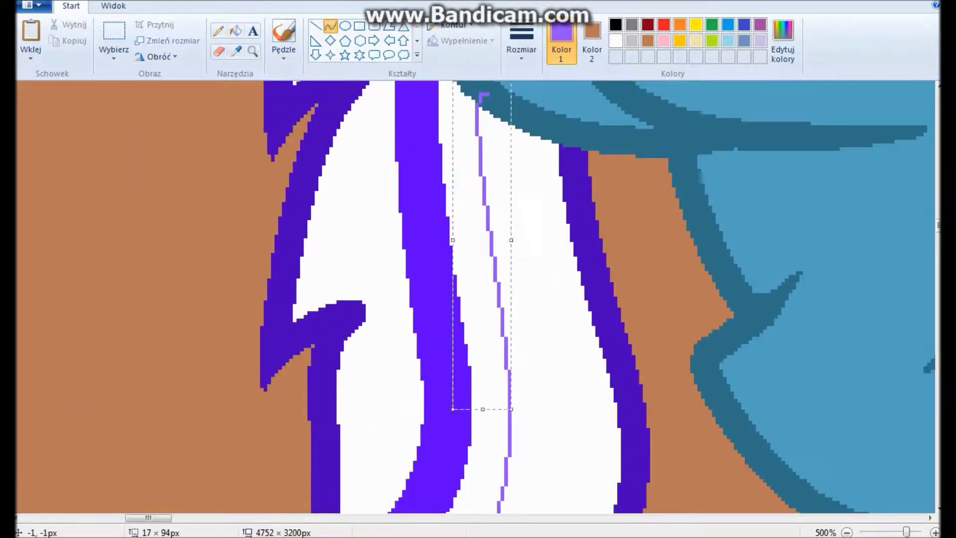
left_click(236, 31)
scroll(477, 297, "down", 3)
scroll(477, 297, "down", 2)
scroll(477, 297, "down", 3)
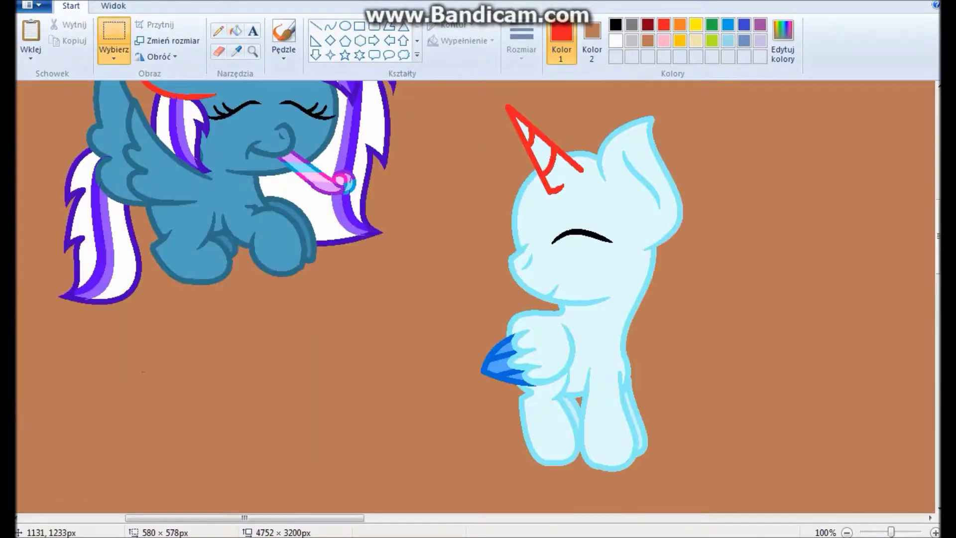
Touch up the ear's outline over the hair in the dark teal outline colour.
scroll(477, 296, "up", 4)
left_click(113, 39)
left_click(218, 31)
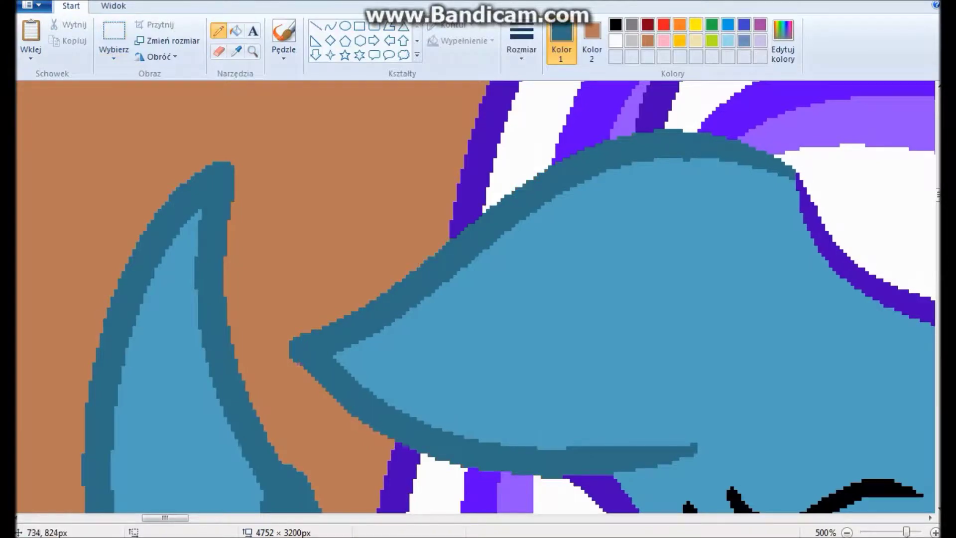
scroll(476, 296, "down", 3)
scroll(477, 297, "up", 4)
scroll(476, 297, "down", 2)
left_click_drag(428, 139, 394, 189)
Trim the rounded inner end of the tail's notch with white curves.
left_click(235, 31)
scroll(319, 298, "down", 5)
left_click(330, 26)
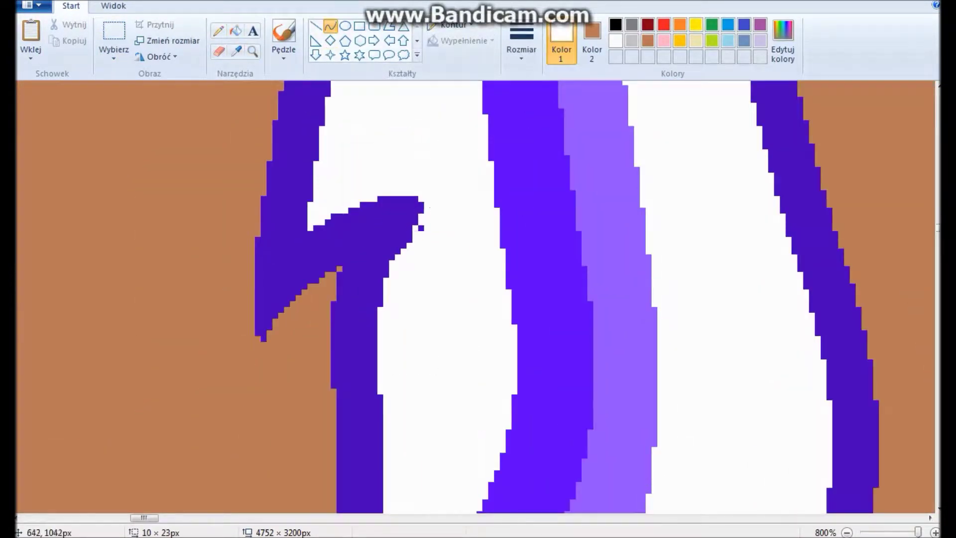
scroll(839, 166, "down", 4)
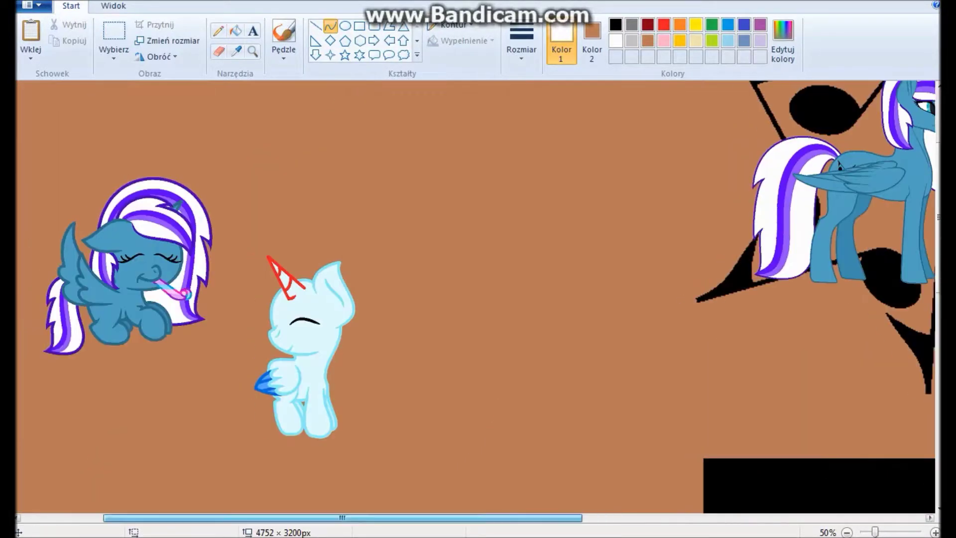
Duplicate the unfinished pale pony and place the copy directly below the original.
left_click(114, 40)
left_click_drag(277, 228, 459, 398)
left_click_drag(378, 318, 374, 465)
Move the black reference picture of the rainbow-maned pony up beside the drawn ponies.
scroll(231, 200, "down", 2)
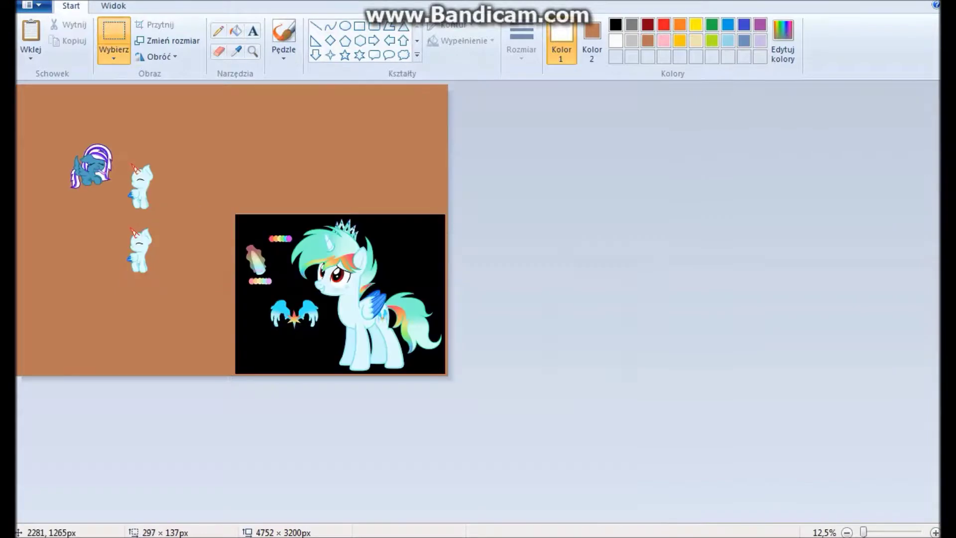
left_click_drag(340, 294, 319, 174)
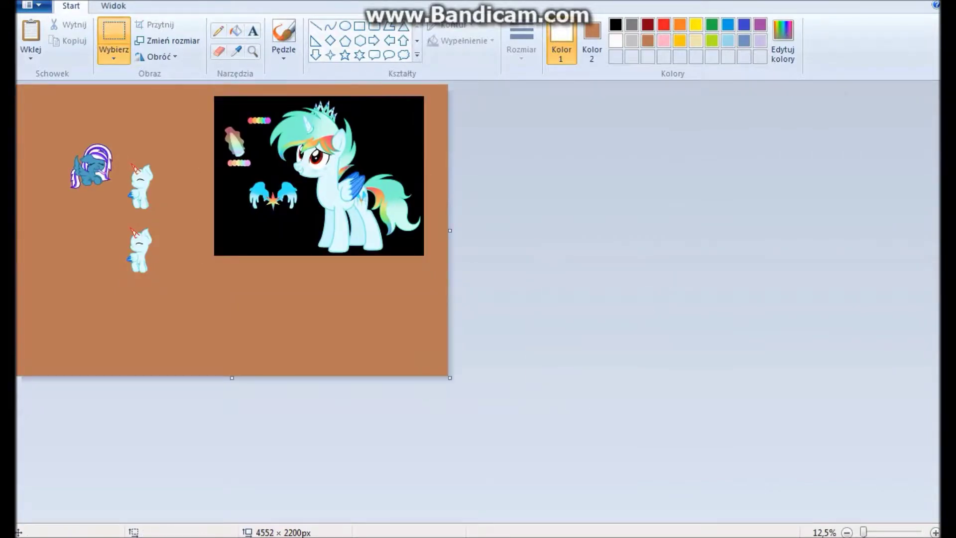
Complete the three light-blue freckles below the pale pony's closed eye with copies of a single freckle.
scroll(184, 195, "up", 1)
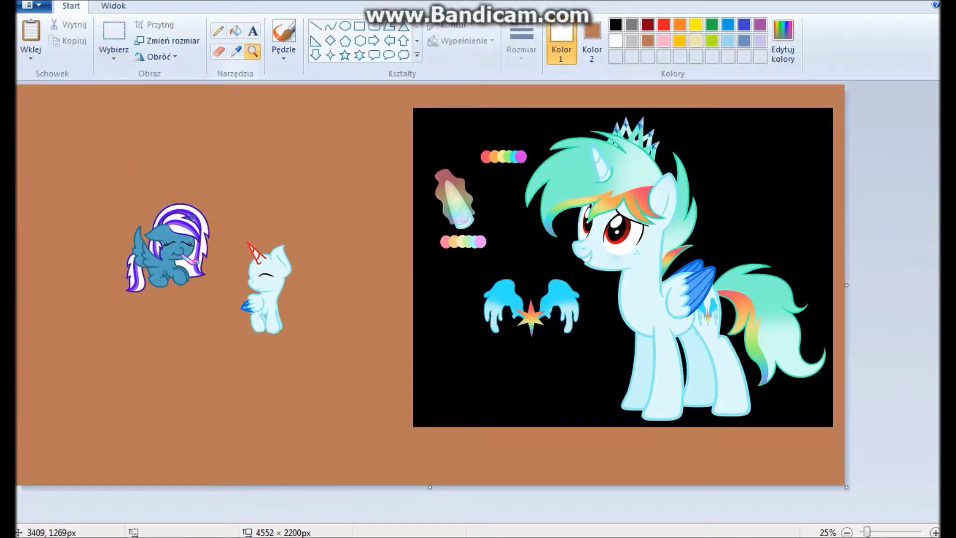
scroll(434, 268, "up", 5)
left_click_drag(445, 278, 456, 289)
key("ctrl+c")
key("ctrl+v")
key("ctrl+v")
mouse_move(40, 104)
left_mouse_down()
mouse_move(484, 236)
mouse_move(508, 278)
left_mouse_up()
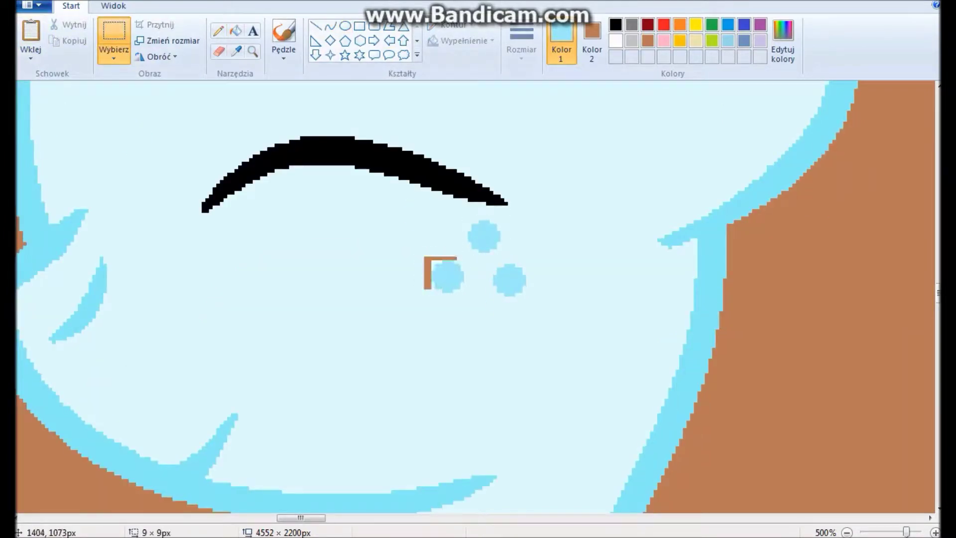
Make a scaled-down copy of the reference pony's head to serve as a close guide for the upper pale pony.
scroll(477, 299, "down", 5)
key("ctrl+v")
scroll(478, 299, "down", 1)
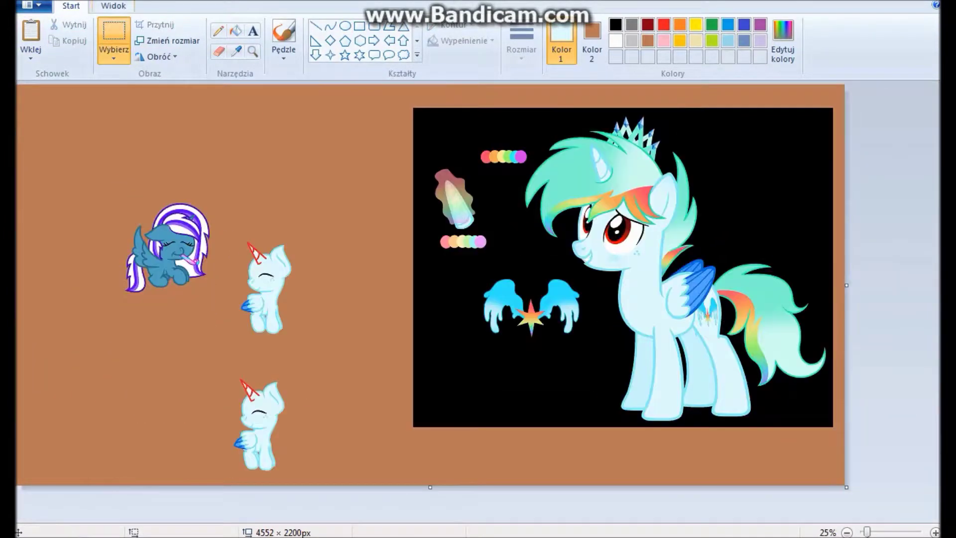
key("ctrl+c")
key("ctrl+v")
key("ctrl+w")
key("Return")
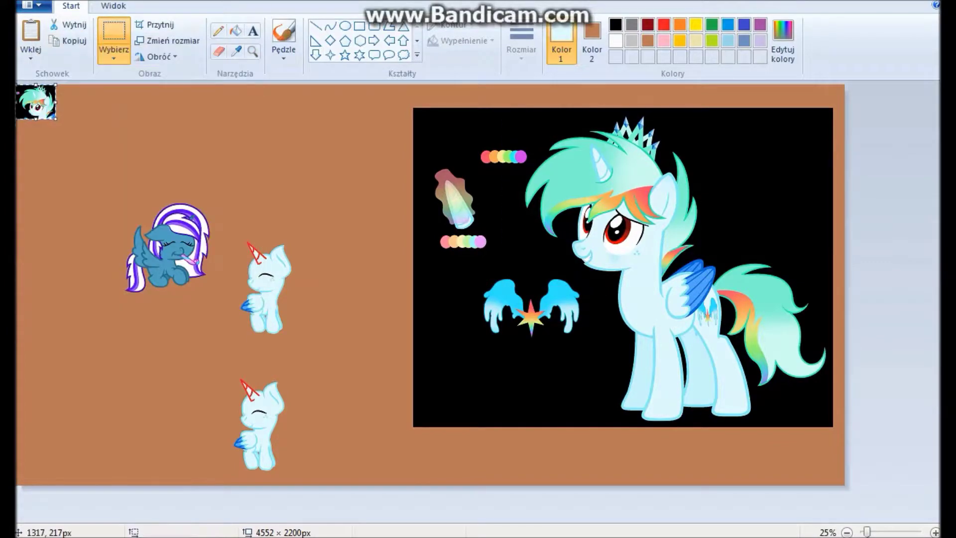
Sample the reference mane's dark teal outline colour and draw a thick curve from the ear's base down onto the cheek side.
left_click(253, 51)
left_click(570, 178)
scroll(478, 299, "down", 3)
scroll(478, 299, "left", 5)
scroll(477, 299, "up", 1)
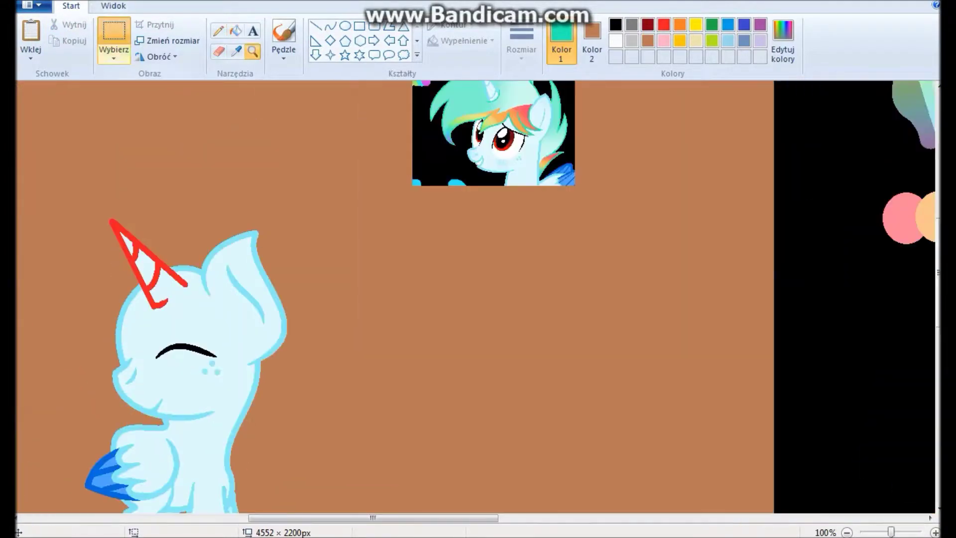
scroll(478, 298, "up", 1)
left_click(330, 26)
left_click(520, 40)
left_click(521, 150)
scroll(478, 298, "left", 2)
left_click_drag(244, 174, 314, 247)
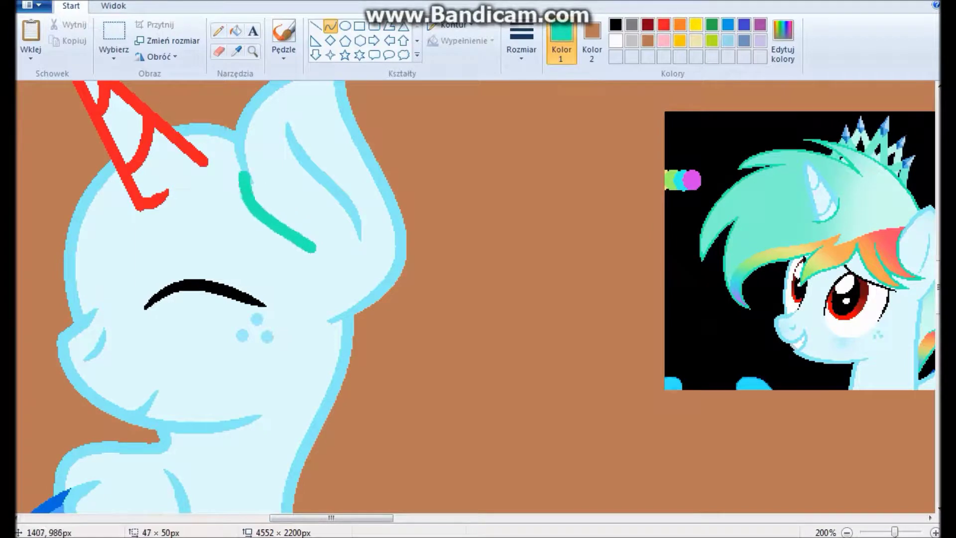
Outline the remaining pointed fringe strands above the closed eye with dark teal curves, reaching across to the forehead.
left_click_drag(281, 215, 256, 239)
left_click_drag(212, 214, 314, 246)
left_click_drag(264, 230, 254, 251)
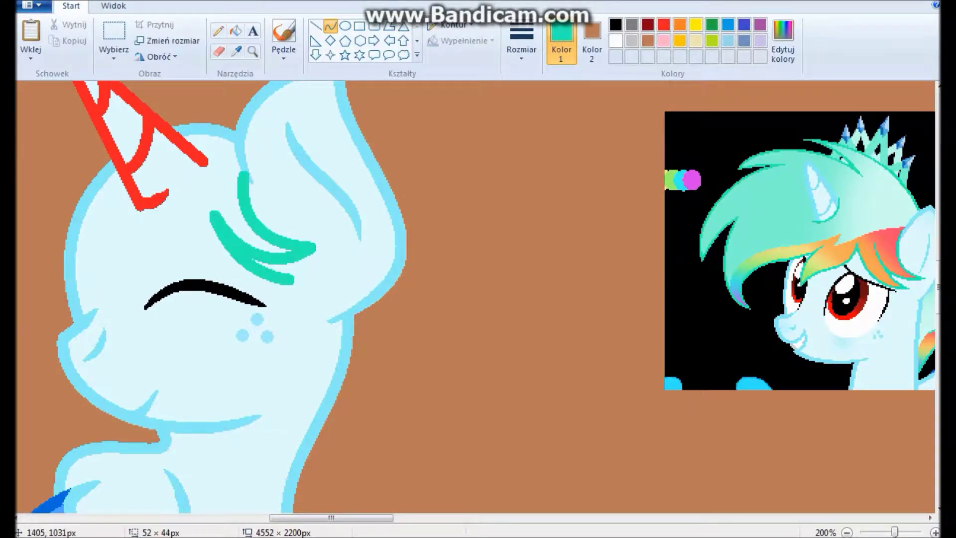
left_click_drag(182, 232, 288, 285)
left_click_drag(235, 258, 231, 286)
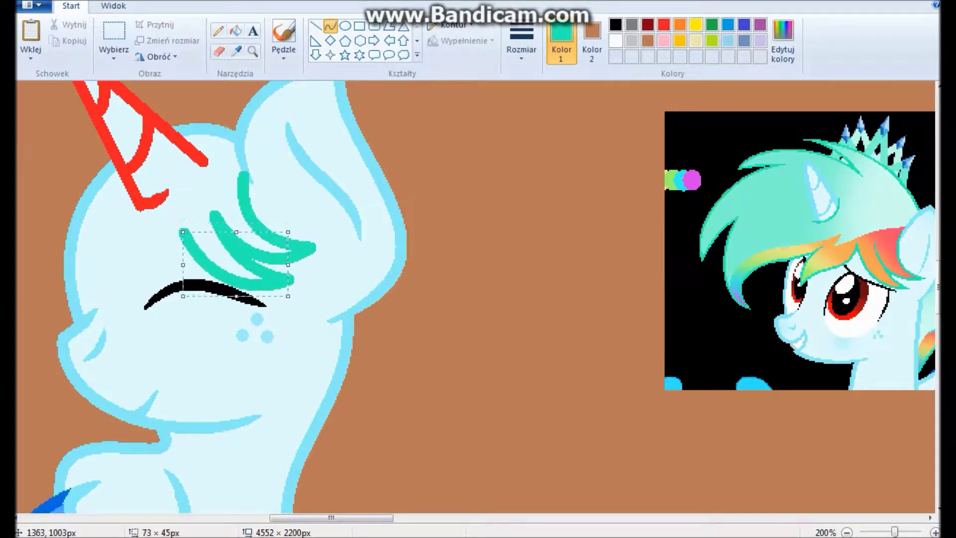
left_click_drag(139, 259, 85, 299)
left_click_drag(99, 264, 122, 224)
scroll(548, 297, "left", 5)
scroll(547, 297, "right", 3)
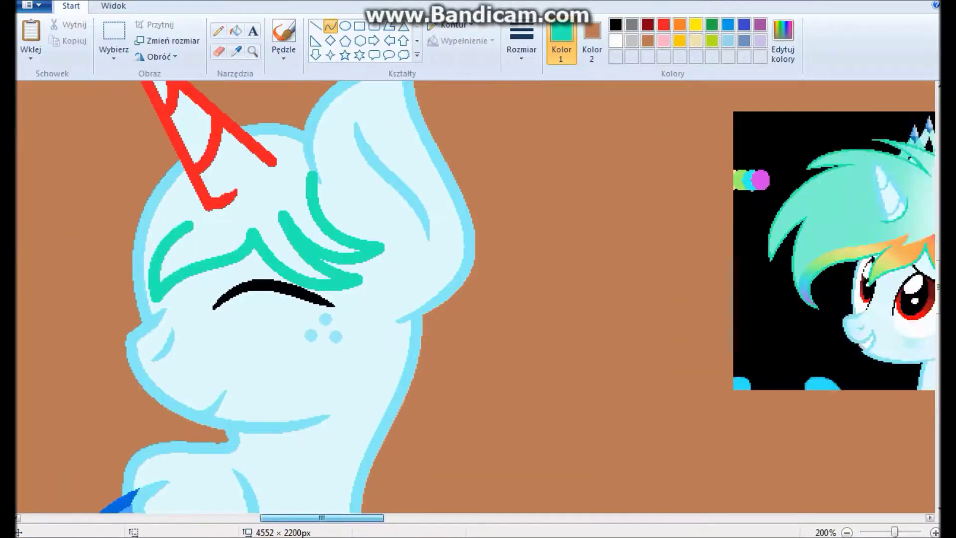
Draw the forelock's lower edge as a dark teal curve sweeping from the forehead out past the face to a hooked end.
scroll(547, 297, "left", 4)
scroll(547, 297, "up", 1)
left_click_drag(548, 297, 369, 331)
left_click_drag(438, 314, 298, 448)
left_click_drag(298, 388, 279, 418)
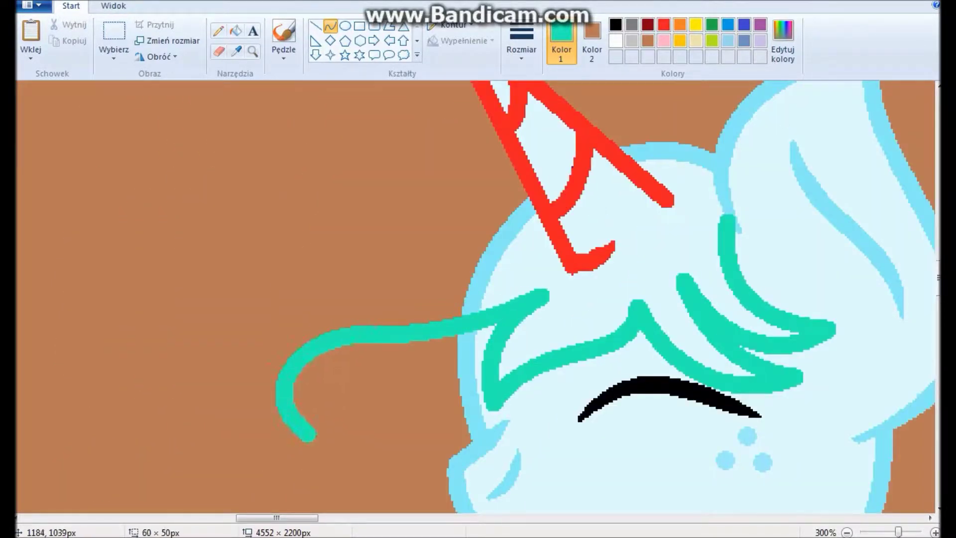
Close the forelock's lower tip and curve its outer edge up into the first notch.
scroll(279, 419, "down", 1)
left_click_drag(149, 251, 181, 179)
left_click_drag(95, 287, 87, 279)
scroll(87, 279, "up", 2)
scroll(87, 278, "right", 3)
scroll(87, 279, "left", 5)
left_click_drag(239, 299, 209, 327)
scroll(319, 299, "up", 1)
left_click_drag(380, 295, 256, 324)
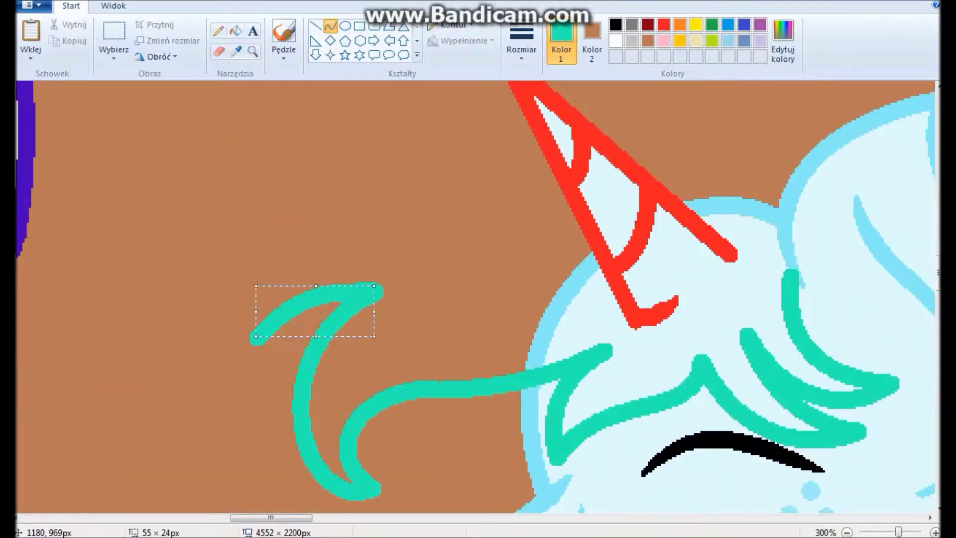
Outline the front mane's upper edge with jagged dark teal points, arching over the horn to the ear.
scroll(319, 299, "down", 2)
scroll(318, 299, "up", 1)
left_click_drag(291, 251, 174, 364)
left_click_drag(256, 331, 214, 271)
mouse_move(292, 518)
left_mouse_down()
mouse_move(317, 517)
mouse_move(259, 518)
mouse_move(353, 518)
mouse_move(306, 518)
left_mouse_up()
left_click_drag(239, 215, 249, 180)
left_click_drag(306, 517, 328, 518)
left_click_drag(174, 211, 263, 234)
Outline the back mane with dark teal jagged points from behind the ear down to the back of the neck.
left_click_drag(329, 518, 353, 517)
scroll(478, 299, "up", 2)
left_click_drag(216, 318, 174, 159)
left_click_drag(219, 304, 256, 418)
scroll(478, 299, "down", 2)
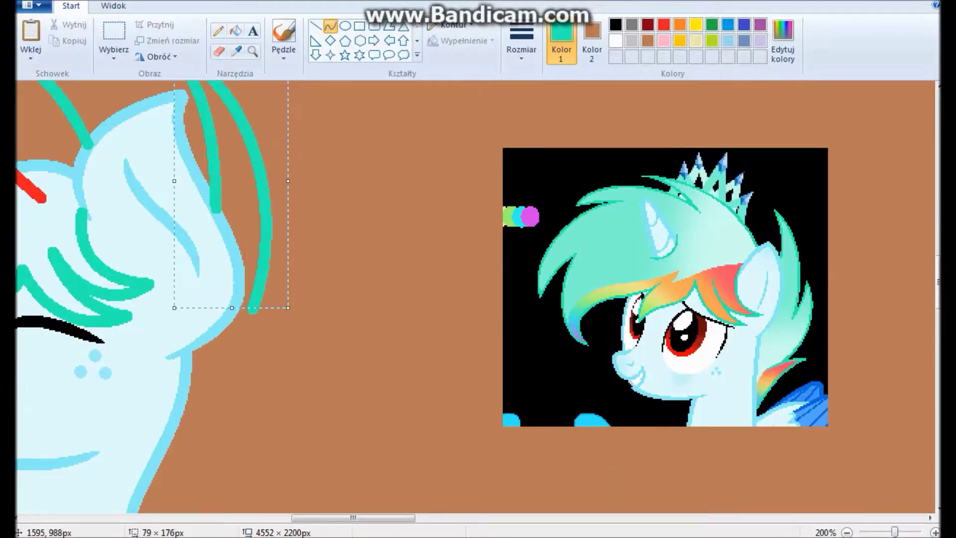
left_click_drag(252, 313, 202, 459)
scroll(478, 299, "down", 2)
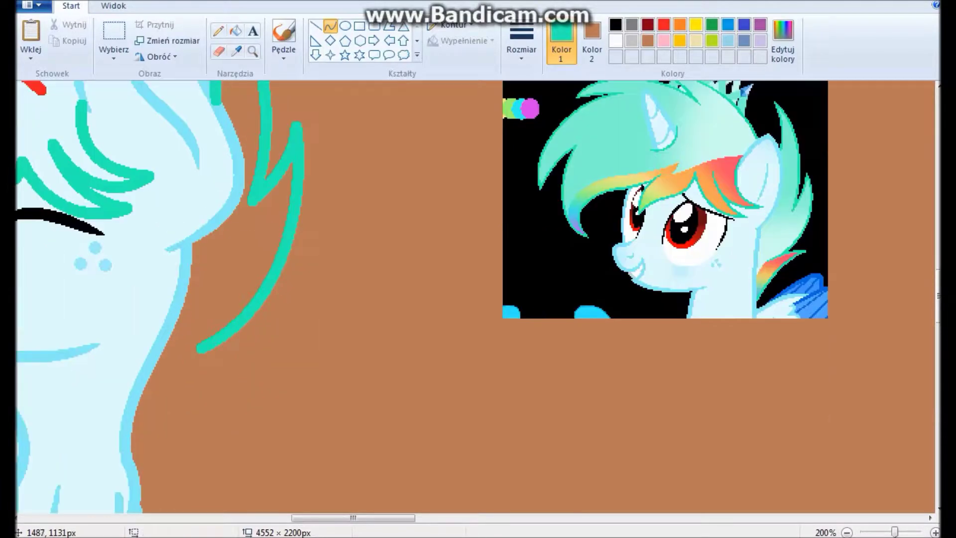
left_click_drag(224, 358, 149, 468)
Draw a thin tapered dark teal curve and place it across the horn as its base line.
scroll(477, 298, "up", 2)
scroll(478, 298, "left", 6)
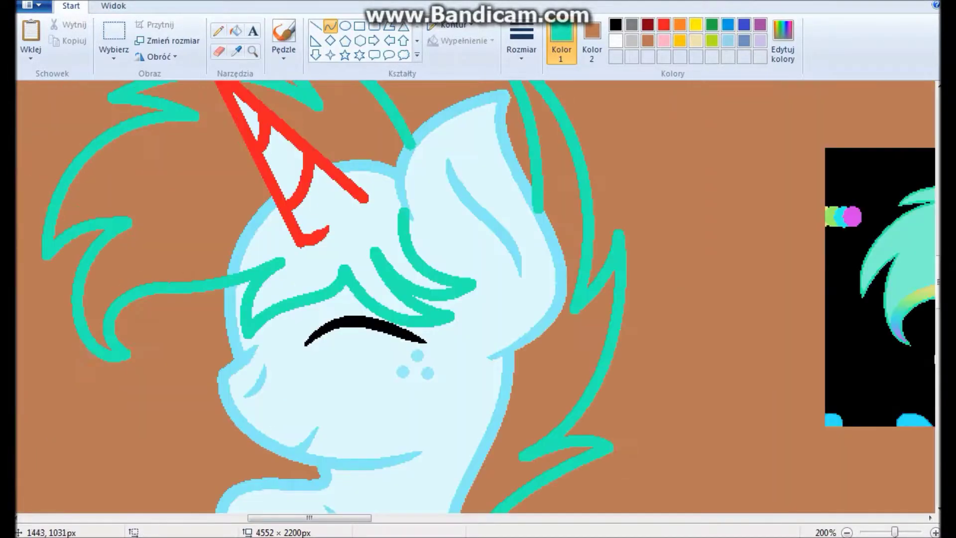
scroll(478, 299, "up", 2)
scroll(478, 299, "right", 1)
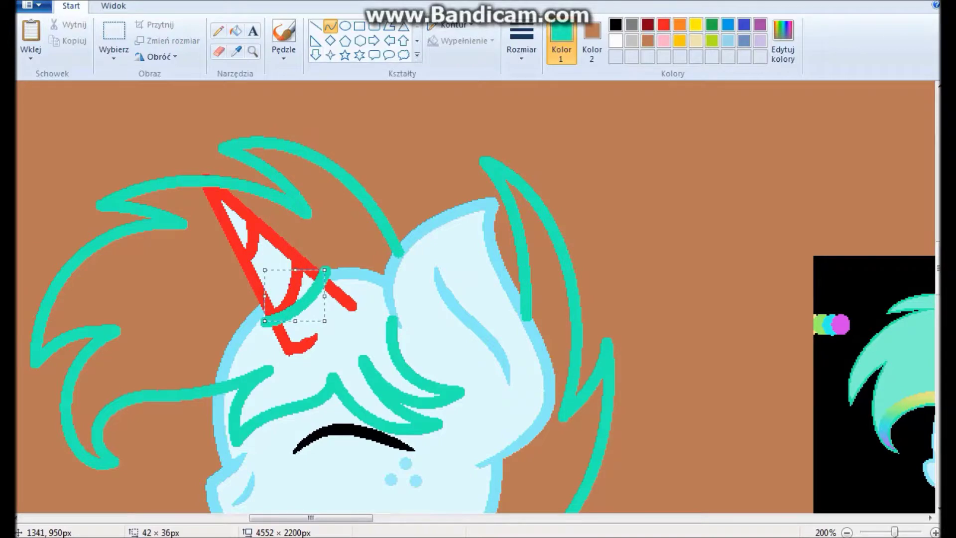
key("ctrl+z")
scroll(477, 298, "up", 2)
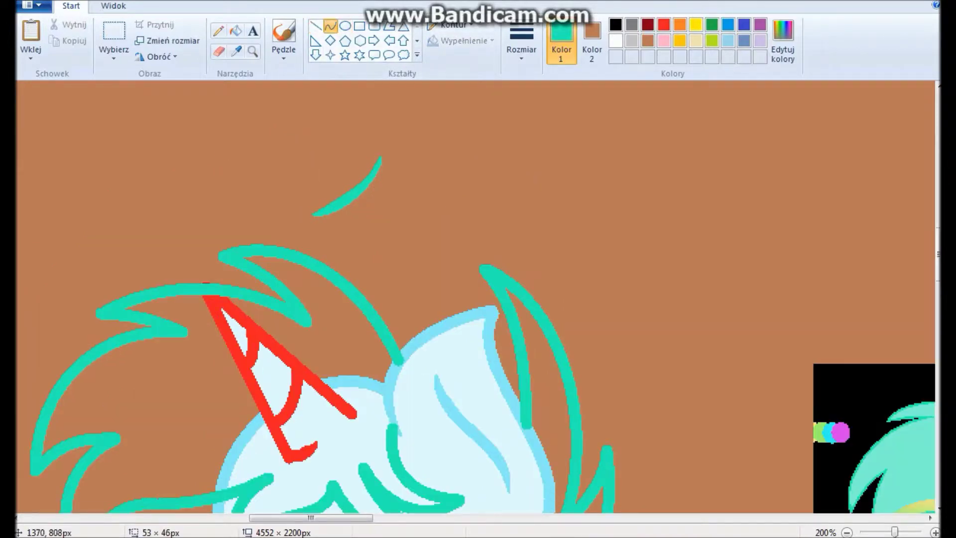
left_click(113, 40)
scroll(478, 299, "down", 2)
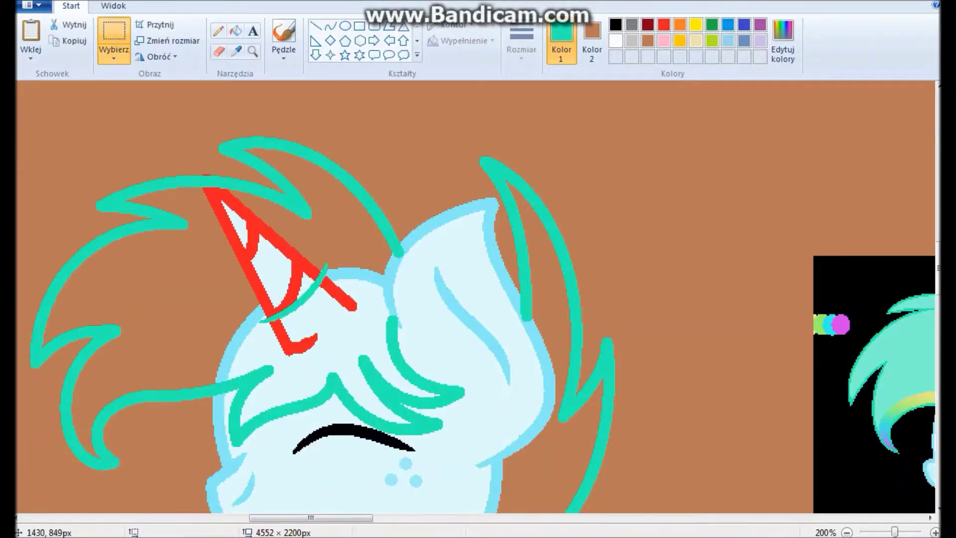
scroll(380, 194, "down", 1, "ctrl")
scroll(298, 249, "up", 4, "ctrl")
scroll(222, 310, "down", 2, "ctrl")
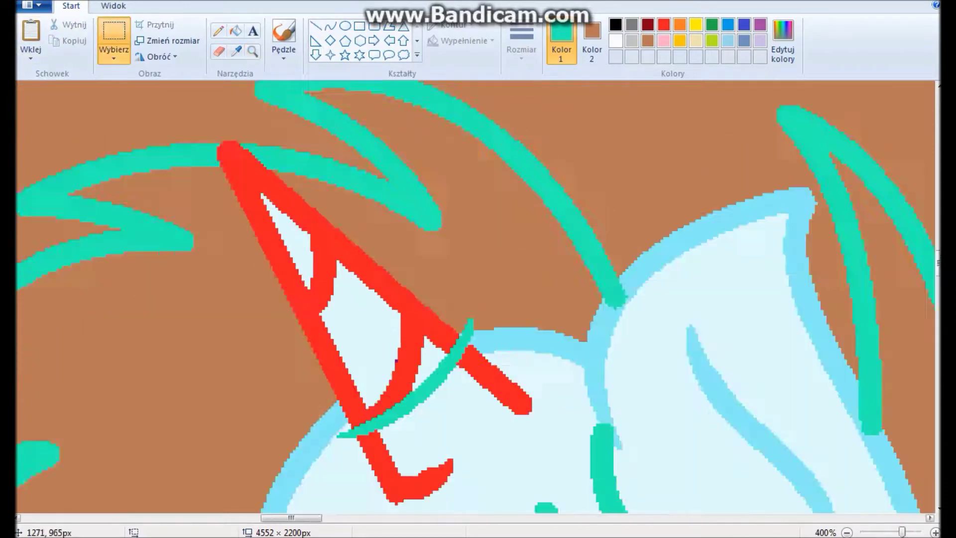
Fill the front and back mane with the reference's light teal.
scroll(478, 299, "down", 3, "ctrl")
left_click(236, 30)
left_click(224, 149)
left_click(95, 239)
Clear the red horn lines that stick out below the base curve by filling them with the mane's light teal.
scroll(478, 299, "up", 4, "ctrl")
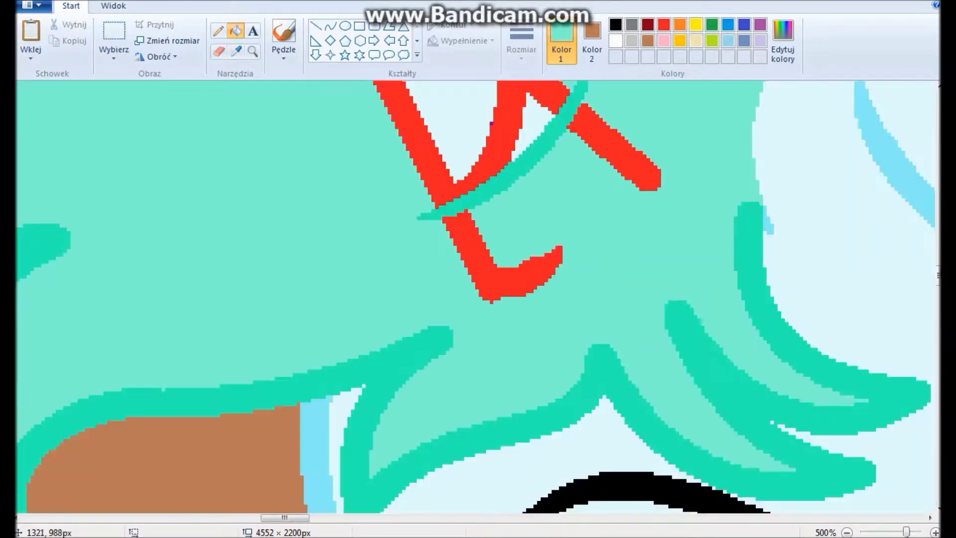
scroll(478, 299, "up", 2, "ctrl")
scroll(478, 299, "up", 5)
scroll(478, 299, "down", 5, "ctrl")
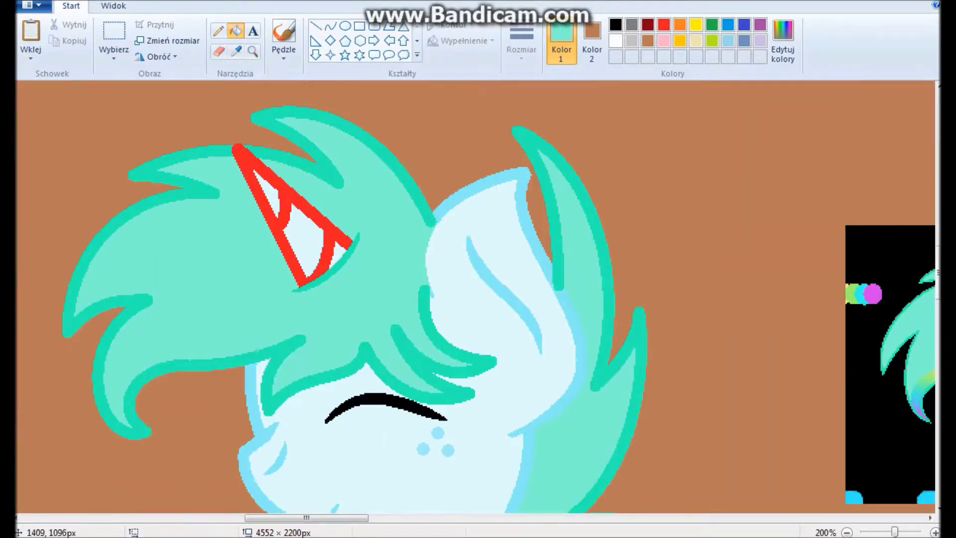
Copy the clean ear from the lower duplicate pony and paste it over the mane of the upper pony.
left_click(114, 31)
left_click(252, 52)
left_click(398, 299)
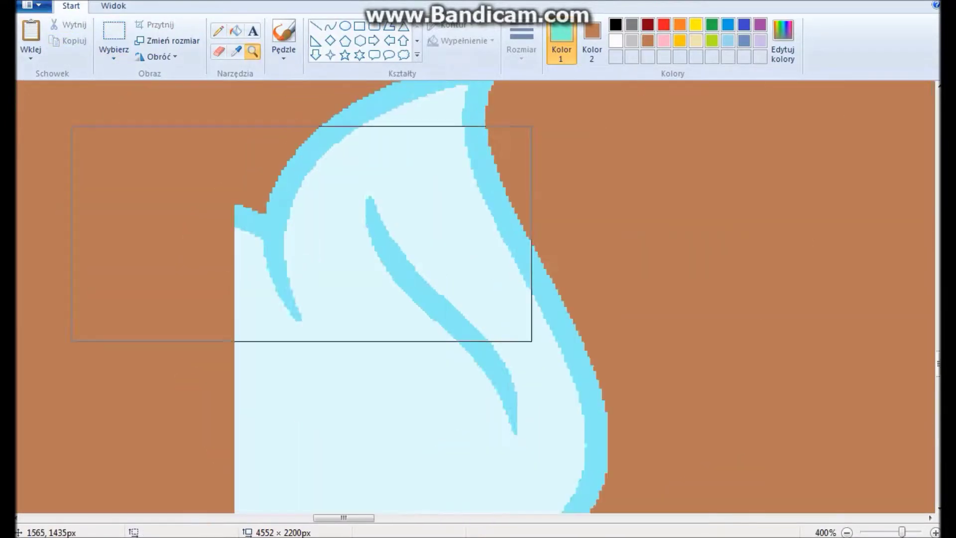
left_click(327, 288)
left_click(315, 25)
scroll(478, 299, "down", 5, "ctrl")
key("ctrl+v")
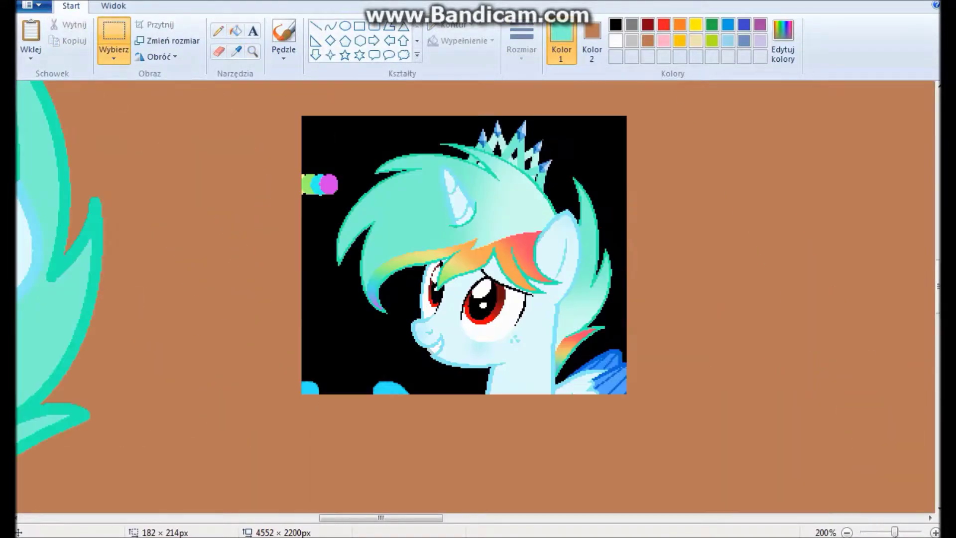
Restore the light-blue body outline over the back mane's rounded lower end and clean the stray teal pixels there.
scroll(478, 298, "up", 5, "ctrl")
scroll(478, 299, "down", 5)
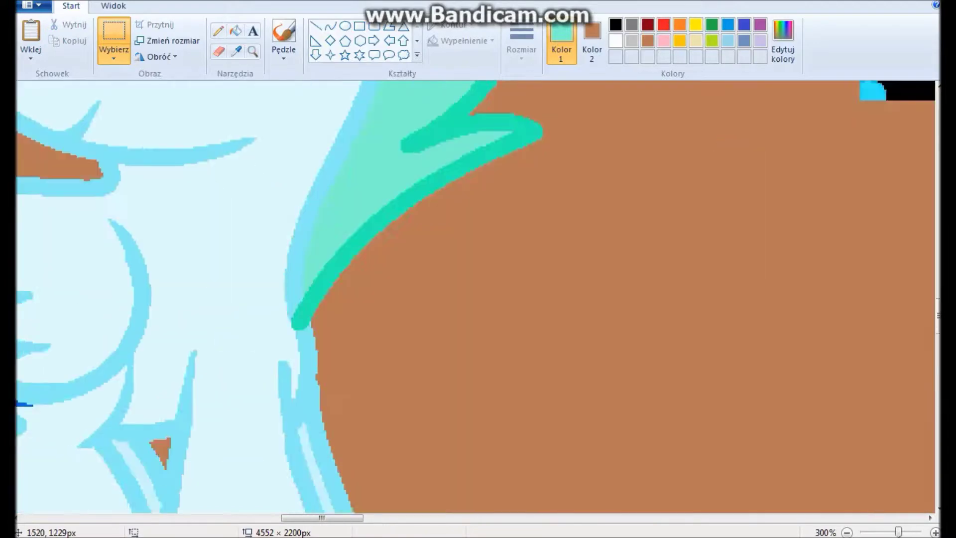
left_click_drag(168, 82, 394, 478)
scroll(478, 299, "down", 5)
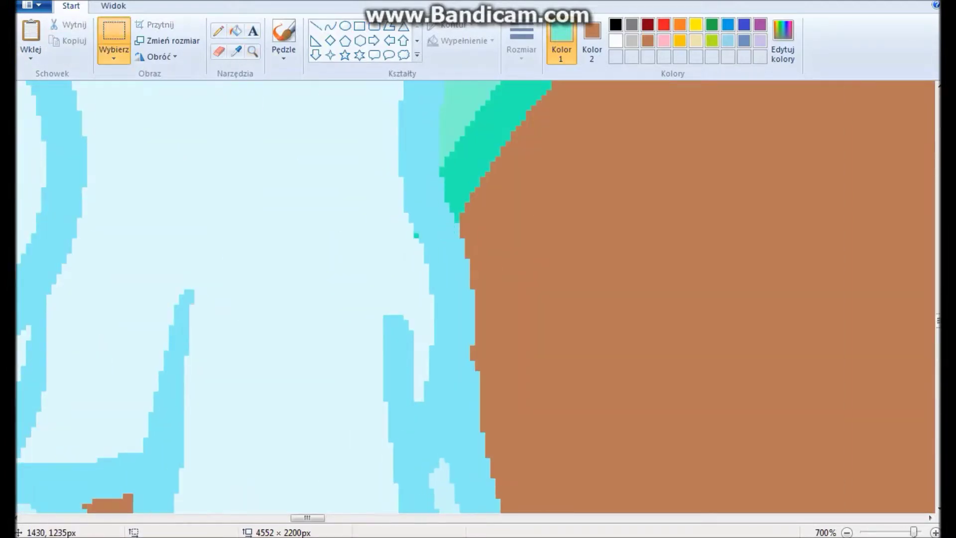
left_click(236, 31)
scroll(478, 299, "down", 5)
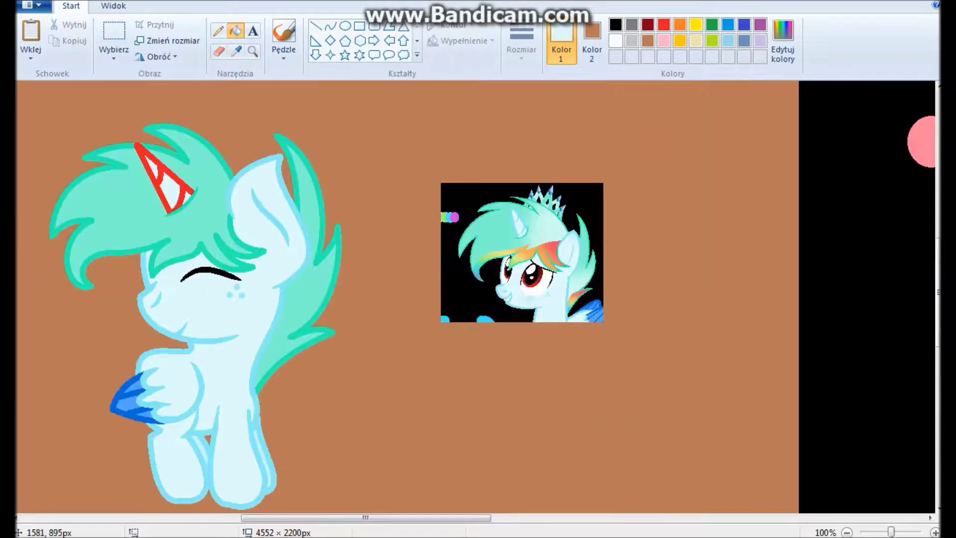
Taper the rounded inner end of the notch between the fringe strands with light teal curves.
left_click(252, 51)
left_click(150, 249)
left_click(329, 26)
left_click(521, 49)
left_click(552, 138)
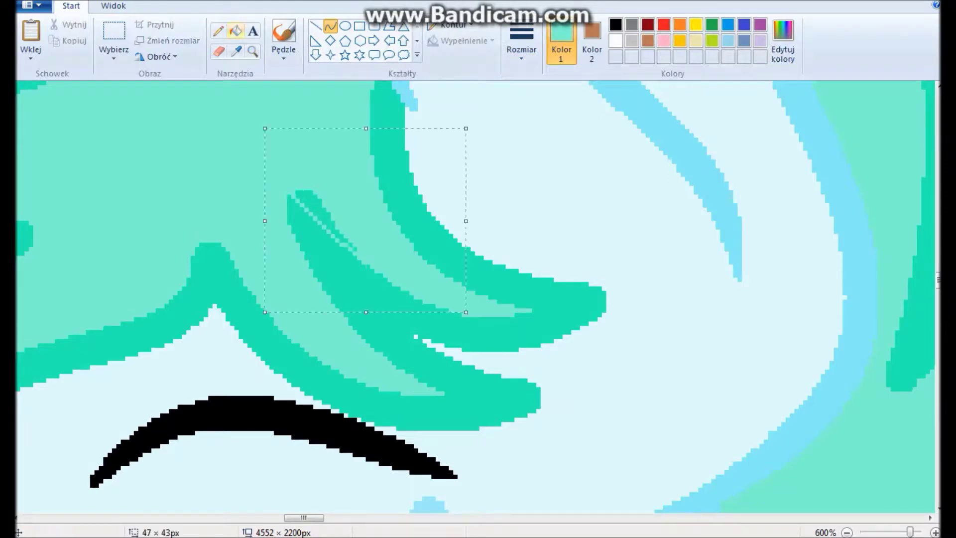
scroll(478, 299, "down", 5)
scroll(478, 299, "up", 5)
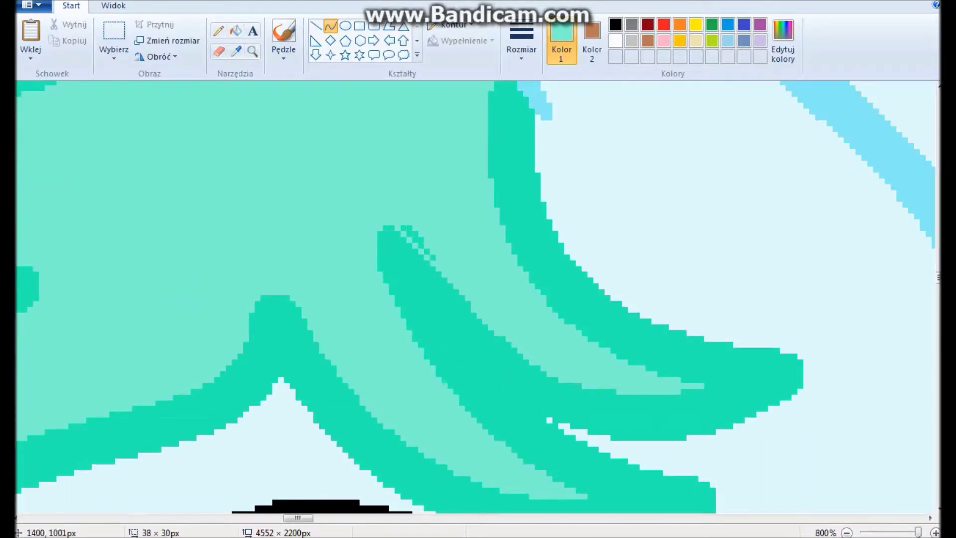
left_click_drag(388, 227, 493, 333)
left_click(522, 433)
Fill the leftover dark teal specks beside the tapered fringe notch with light teal.
left_click(236, 31)
scroll(478, 299, "down", 2)
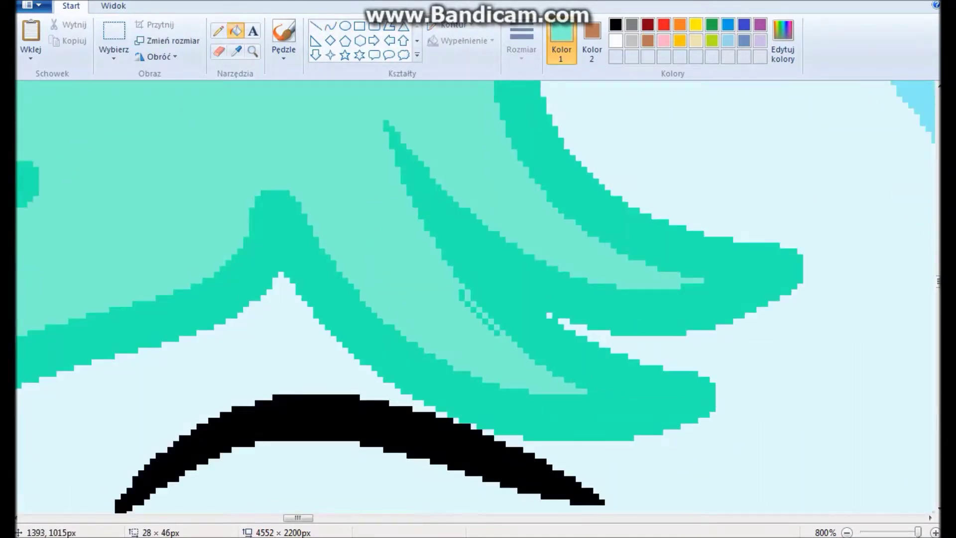
scroll(478, 298, "up", 4)
left_click(503, 224)
Sharpen the rounded outline peak above the closed eye with light teal curves and fills.
left_click(330, 26)
scroll(478, 299, "down", 4)
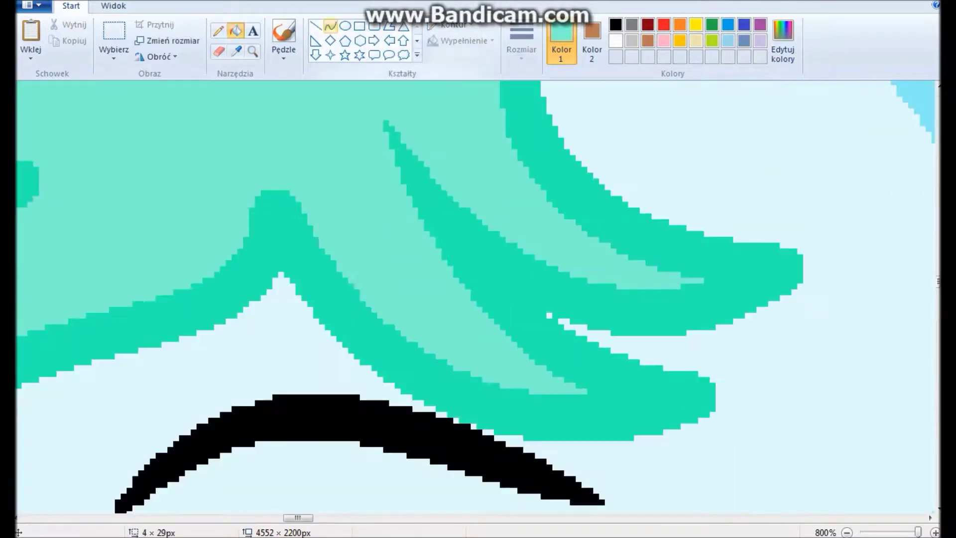
left_click(217, 30)
left_click(236, 31)
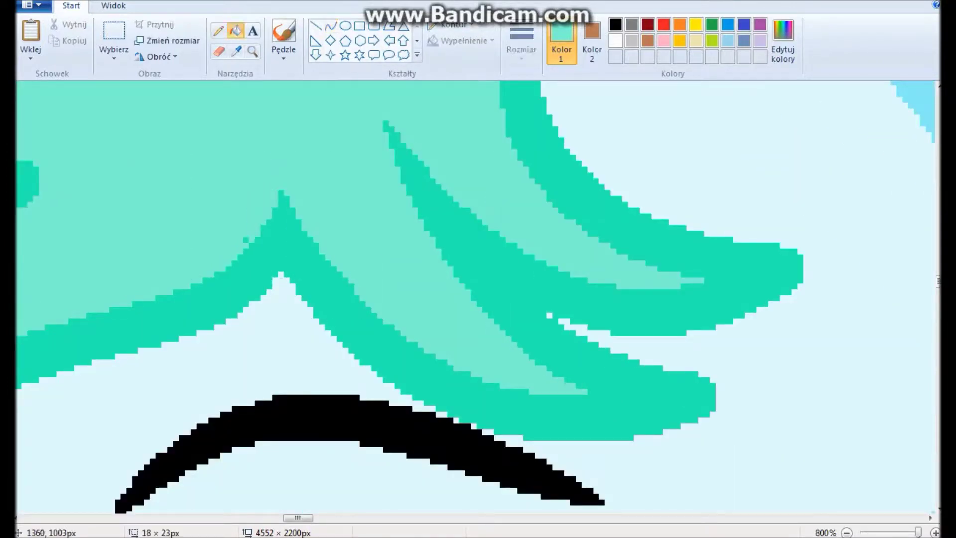
Taper the rounded outline end above the forehead, where the forelock meets the fringe, in light teal.
scroll(478, 299, "left", 8)
left_click(236, 30)
left_click(465, 192)
left_click_drag(393, 229, 465, 189)
left_click(236, 30)
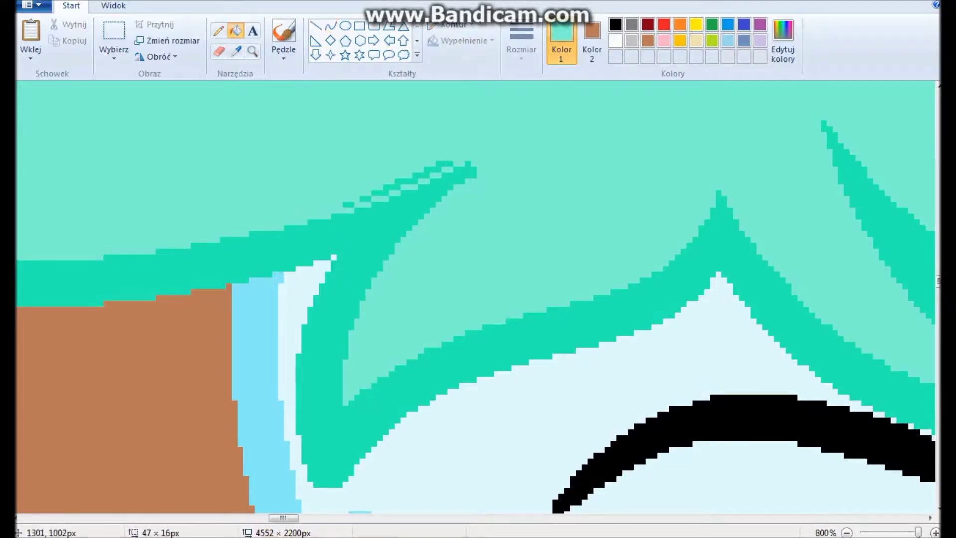
Sharpen the rounded inner end of the forelock's lower outer notch with light teal curves.
scroll(477, 299, "down", 3)
scroll(478, 299, "up", 3)
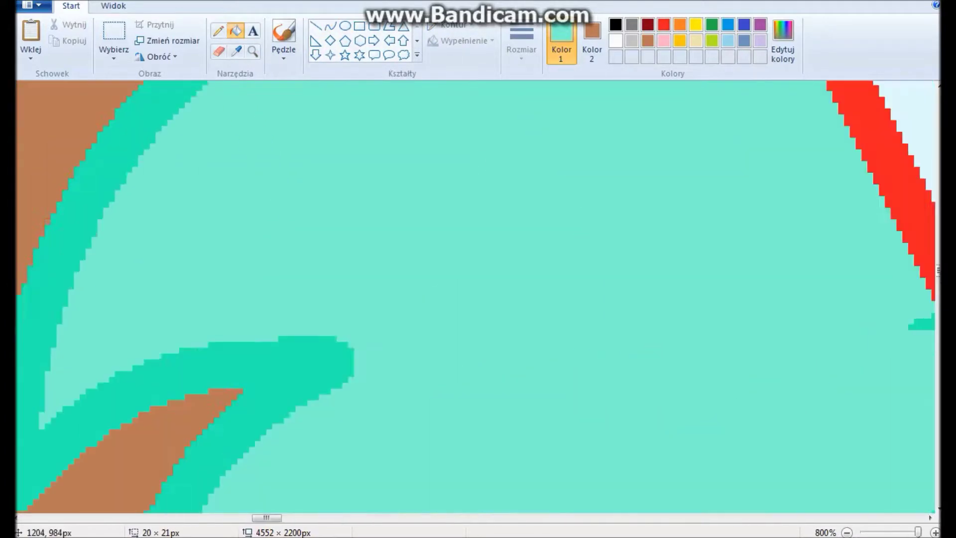
left_click_drag(239, 254, 354, 150)
left_click(218, 30)
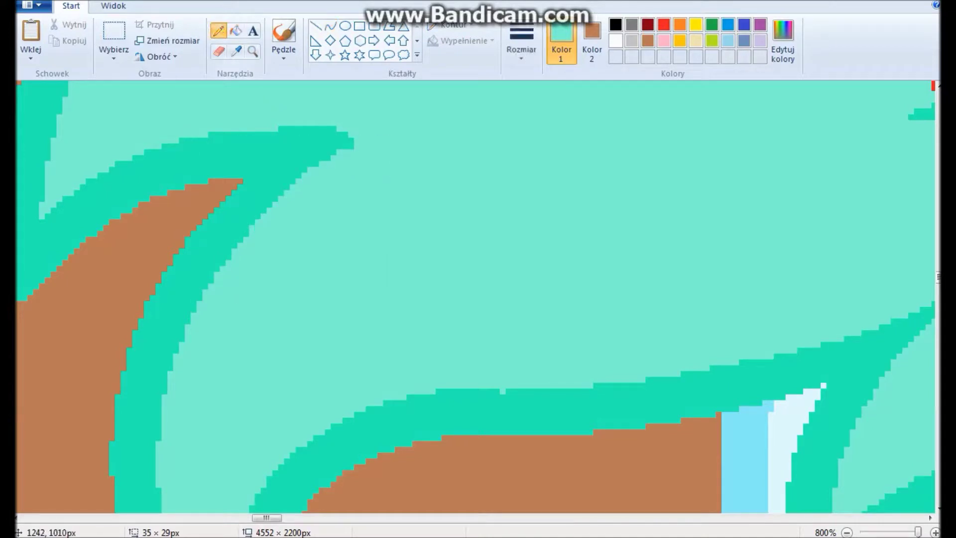
scroll(477, 299, "up", 3)
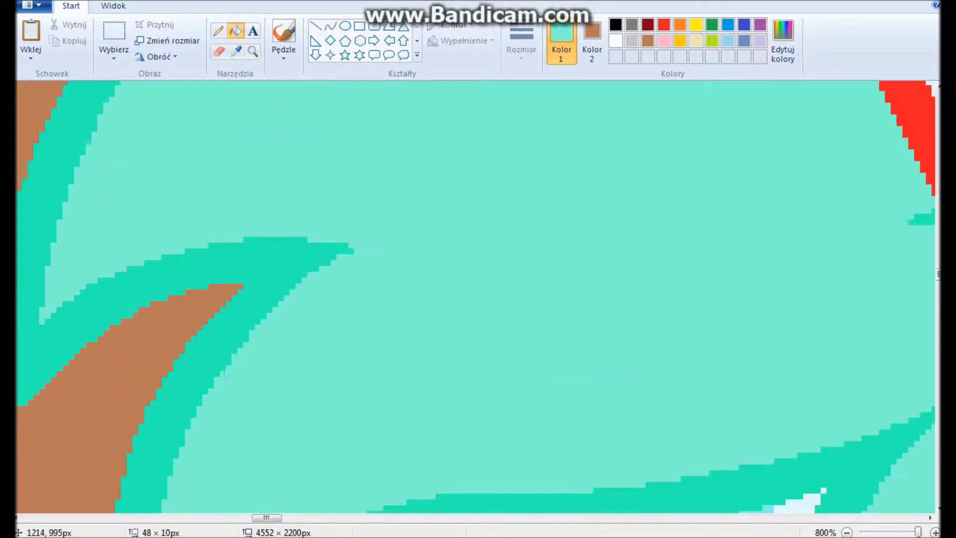
Sharpen the rounded notch ends on either side of the horn with light teal curves and fills.
left_click_drag(619, 264, 438, 278)
left_click(236, 30)
left_click(548, 234)
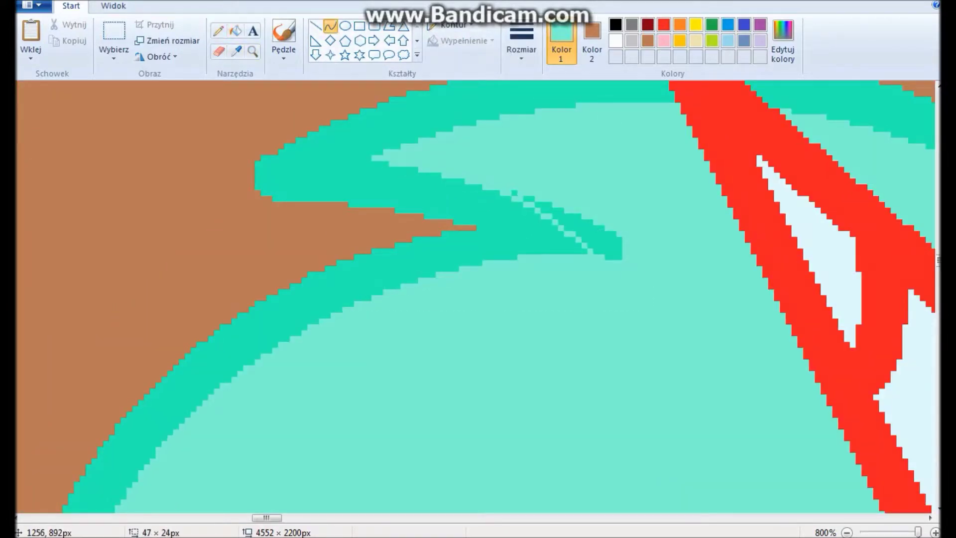
scroll(478, 299, "right", 5)
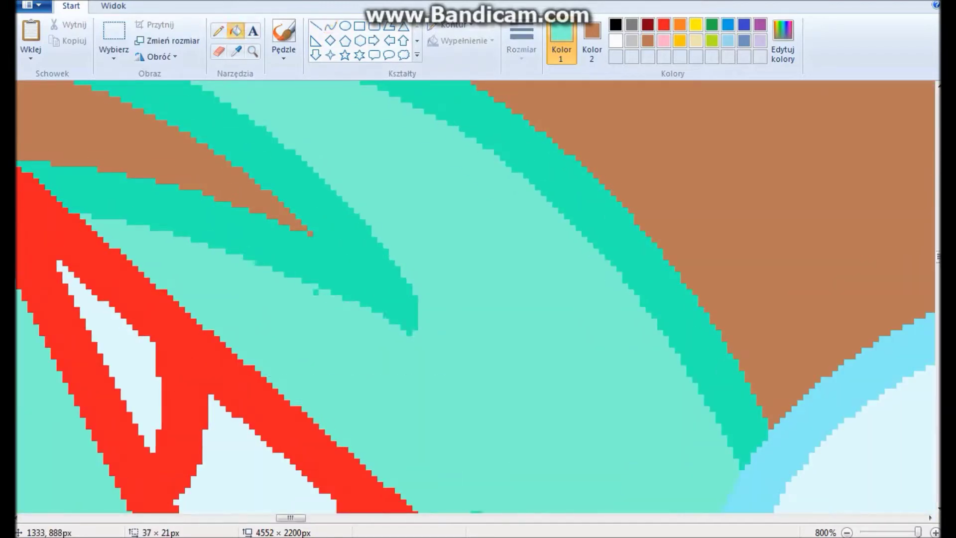
left_click_drag(349, 319, 393, 249)
left_click(316, 26)
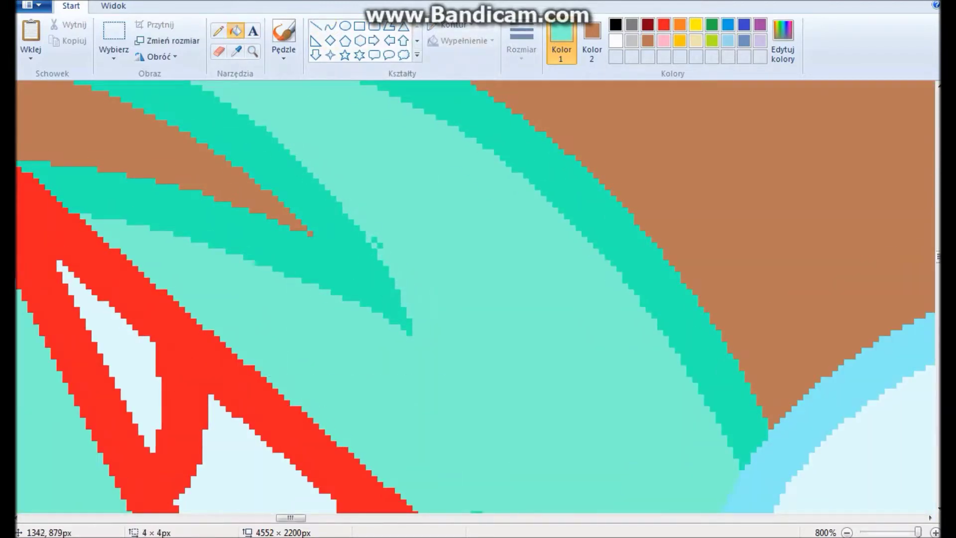
scroll(478, 299, "down", 1)
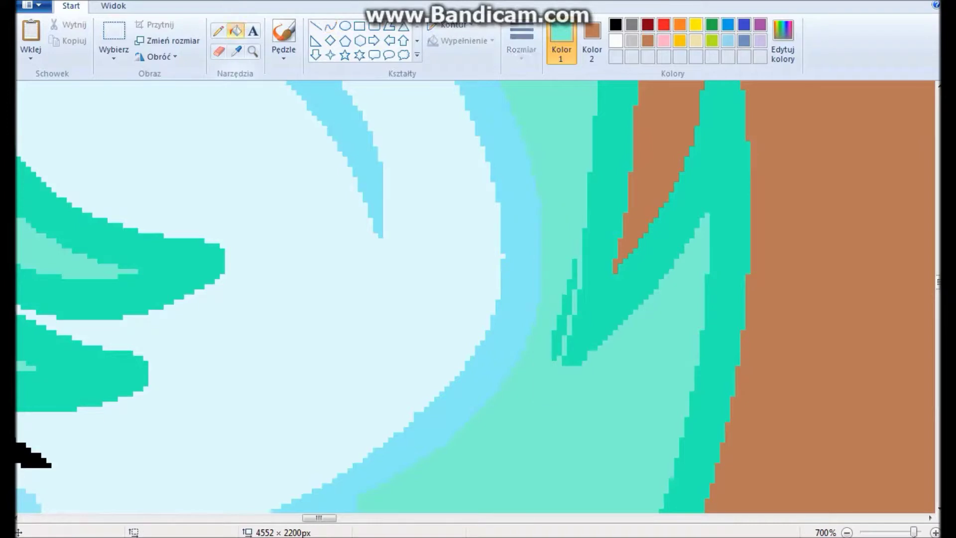
Sharpen the two rounded notch ends along the back mane's outer edge with light teal curves and fills.
left_click_drag(561, 361, 577, 260)
left_click(578, 355)
scroll(568, 354, "down", 5)
left_click_drag(375, 332, 492, 253)
left_click_drag(433, 294, 449, 309)
left_click(236, 31)
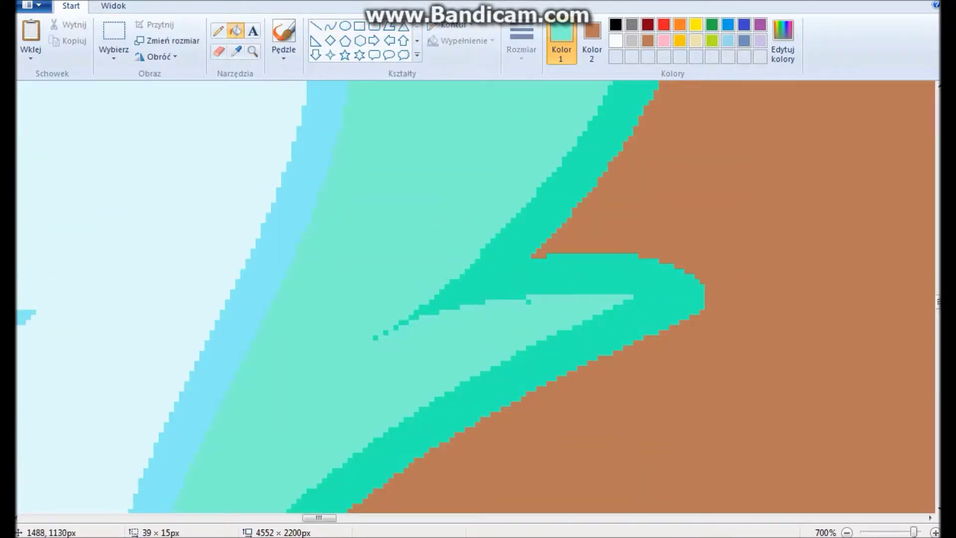
Extend the blunt outer tips of the back mane's spikes and top into points with dark teal curves and fills.
scroll(476, 296, "down", 1, "ctrl")
left_click(330, 26)
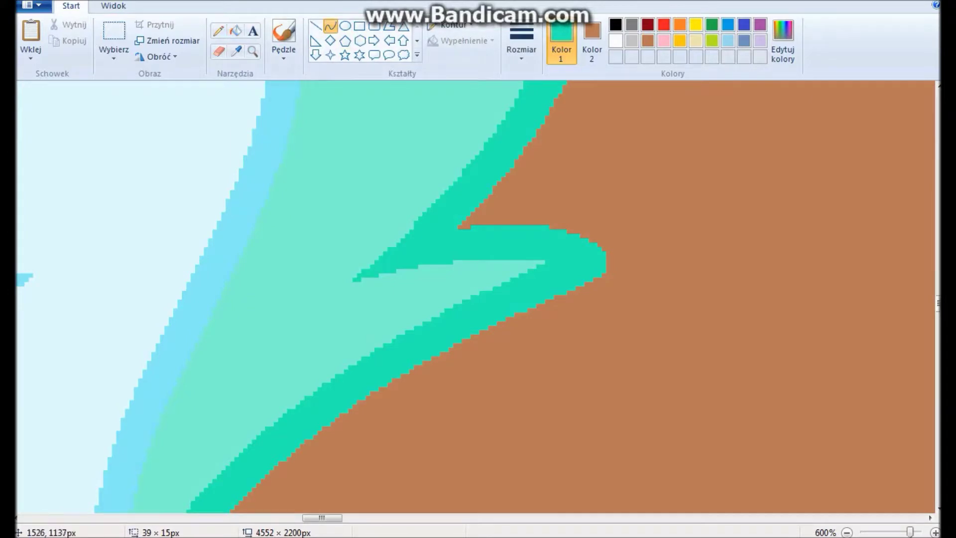
left_click(219, 51)
left_click_drag(938, 302, 938, 274)
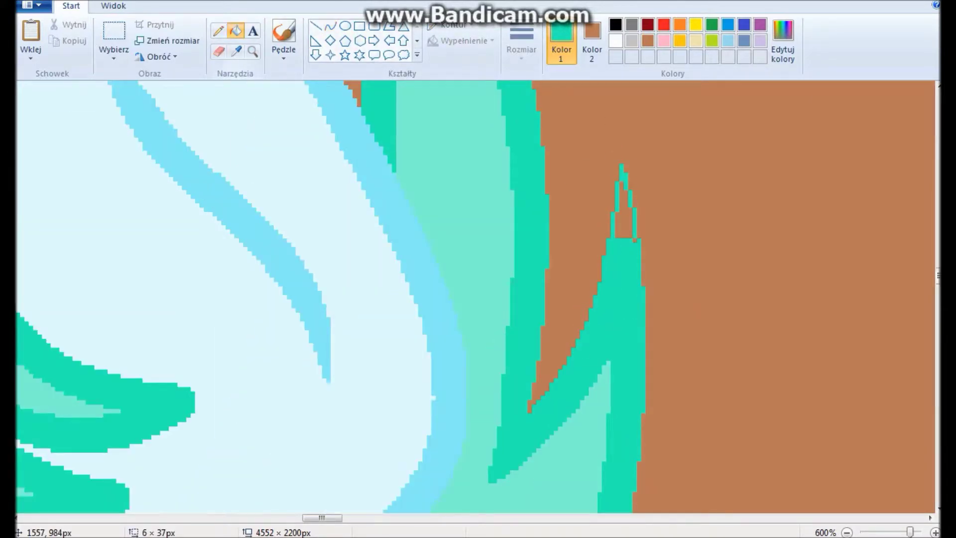
scroll(476, 296, "up", 5)
left_click(330, 26)
left_click_drag(245, 253, 184, 204)
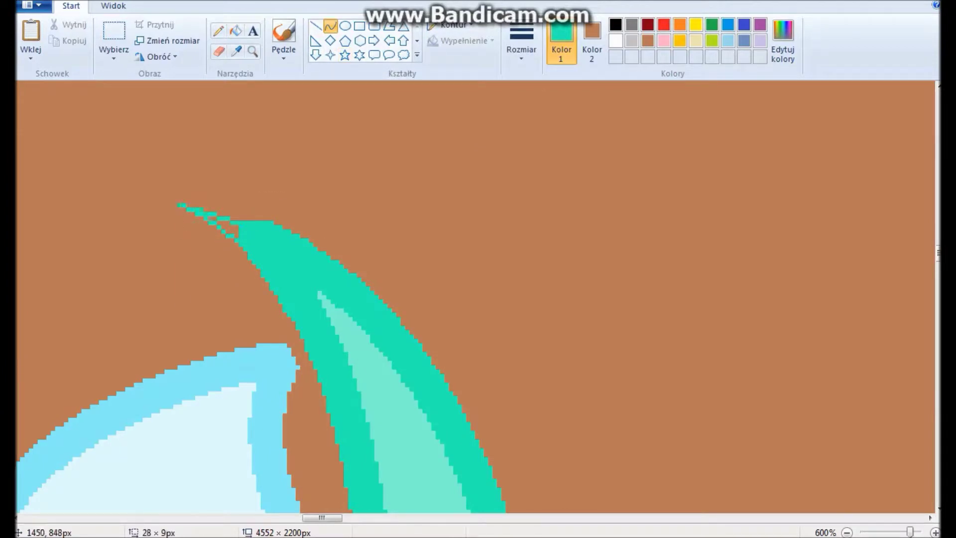
left_click(235, 30)
Extend the blunt strand tips along the forelock's top and outer edge into dark teal points.
scroll(476, 296, "left", 10)
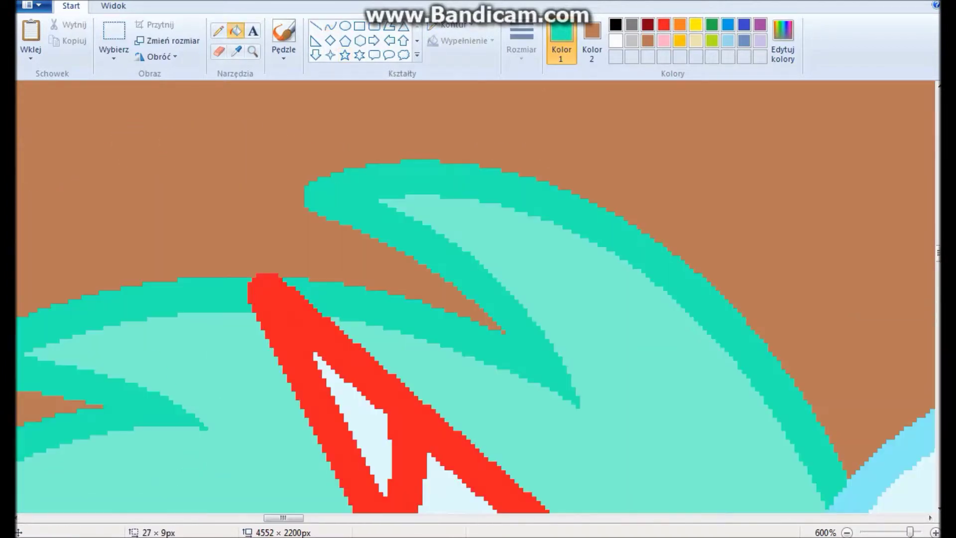
scroll(476, 296, "left", 10)
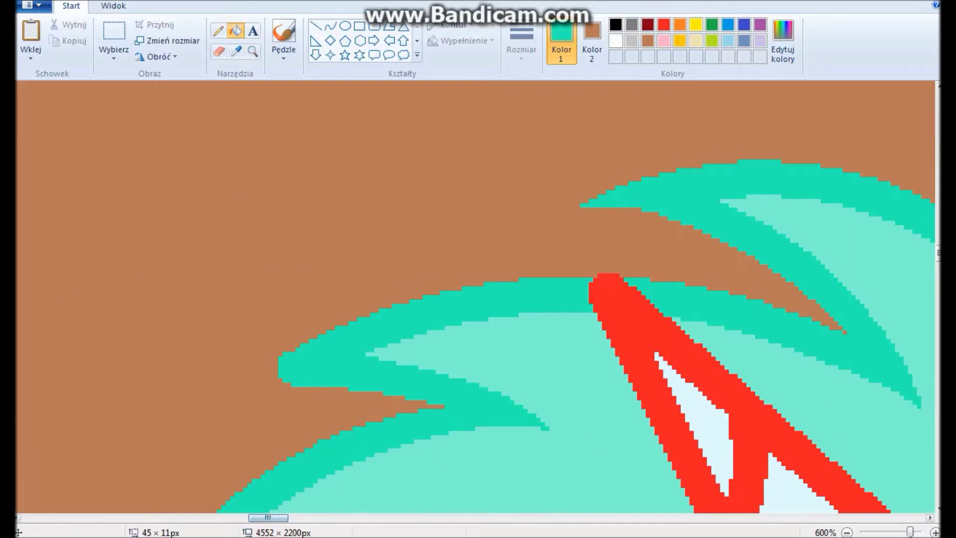
scroll(476, 296, "down", 3)
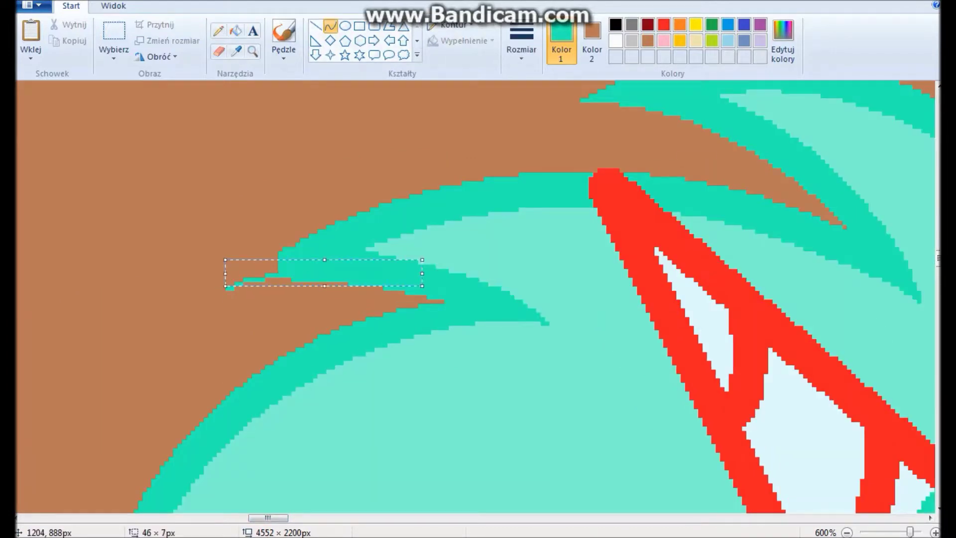
left_click(235, 30)
left_click(263, 271)
scroll(476, 296, "down", 10)
left_click(330, 25)
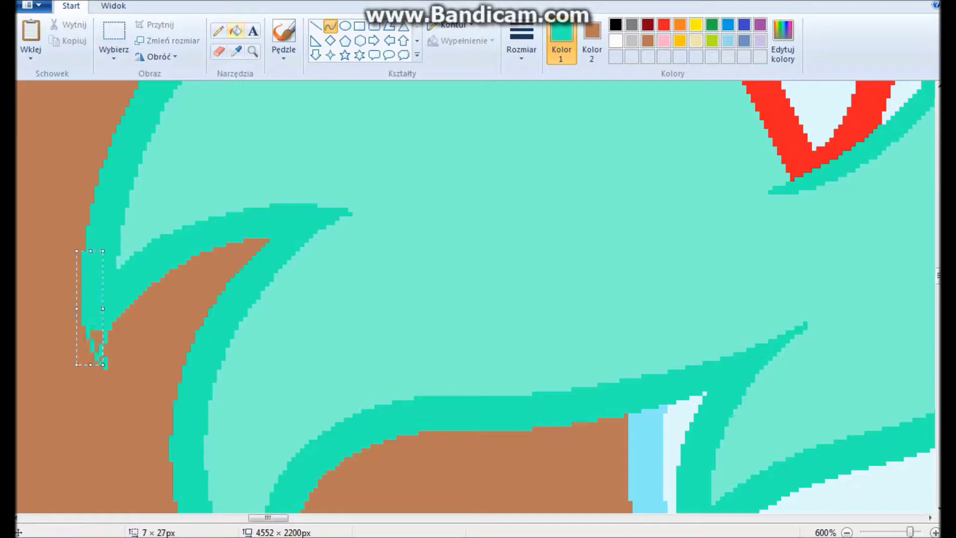
left_click(235, 31)
Extend the blunt tips of the forelock's lower curl and the fringe strands around the closed eye into dark teal points.
scroll(476, 297, "down", 5)
left_click(330, 26)
scroll(476, 296, "down", 3)
left_click_drag(313, 256, 444, 284)
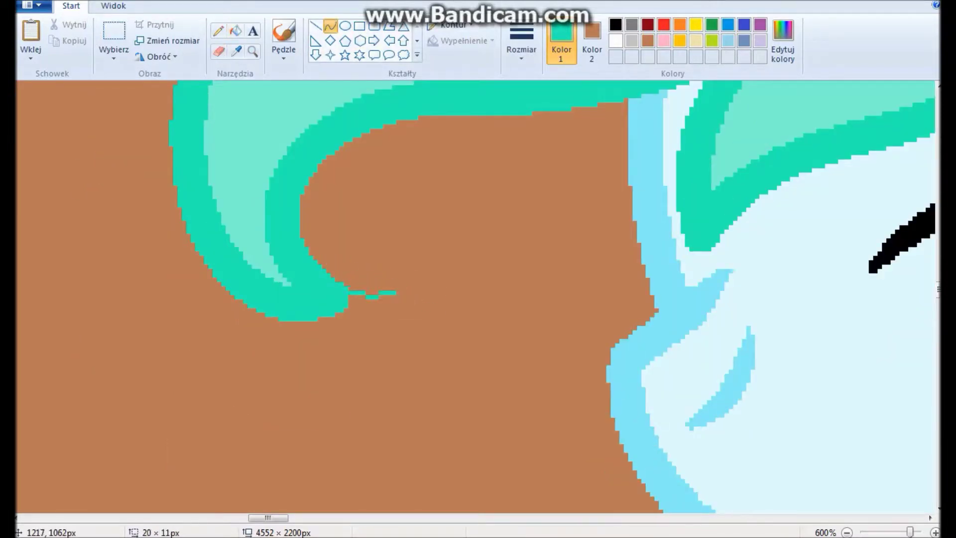
scroll(476, 296, "down", 2)
scroll(476, 296, "up", 3)
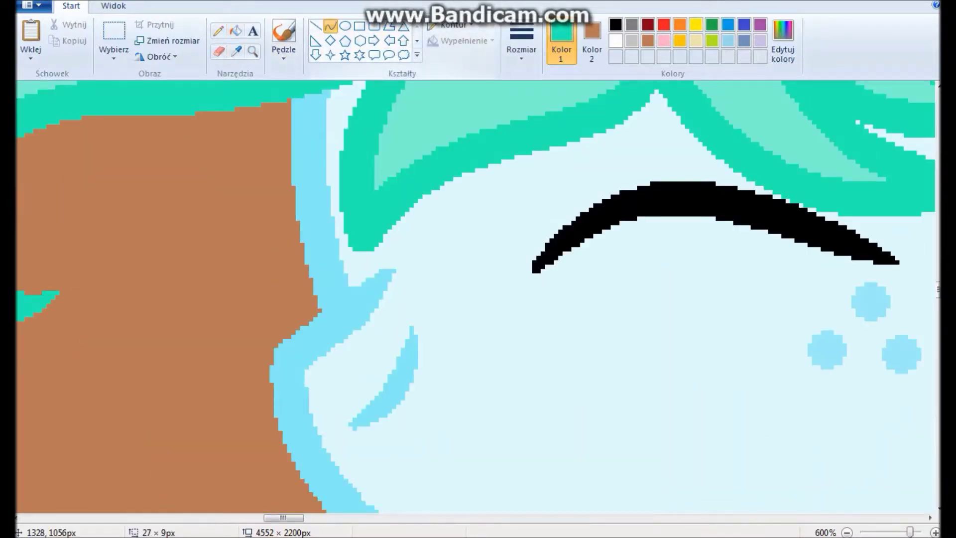
left_click(330, 26)
scroll(476, 296, "up", 3)
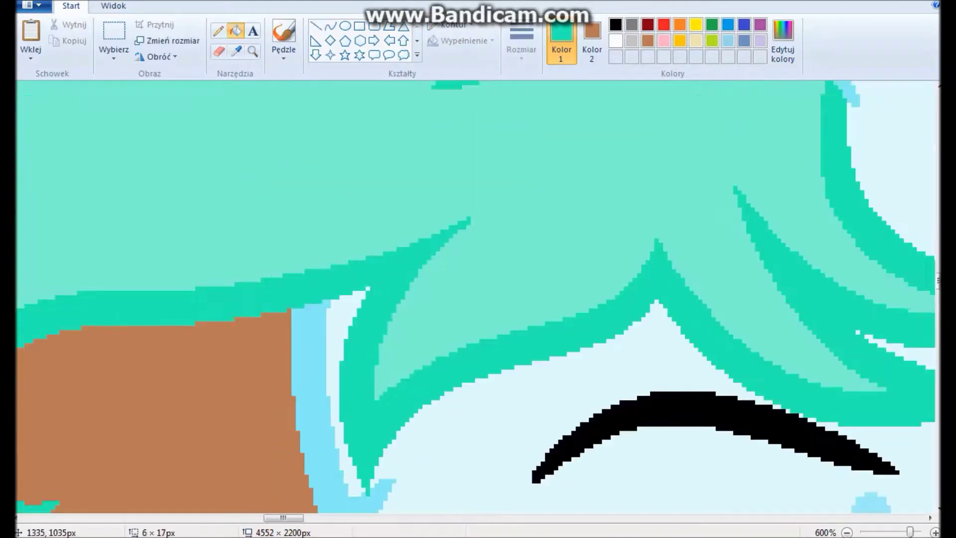
scroll(476, 296, "right", 10)
left_click_drag(430, 328, 416, 364)
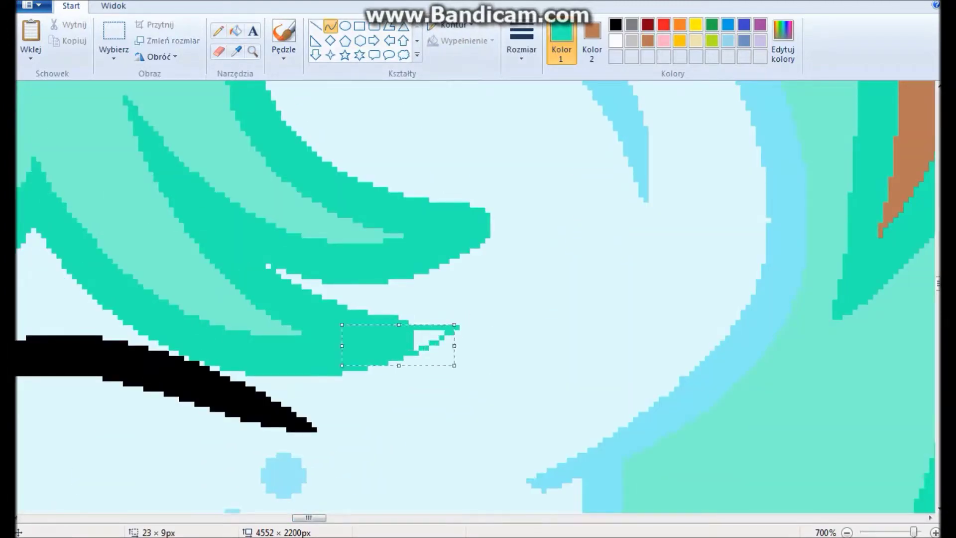
scroll(476, 296, "up", 3)
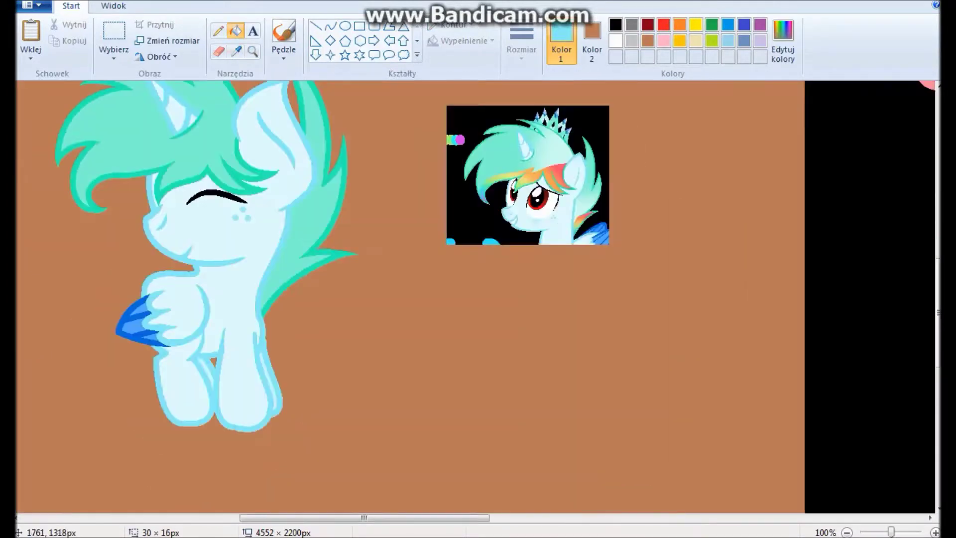
Place a shrunken, mirrored copy of the large reference pony's tail beside the pale pony.
scroll(475, 296, "down", 3)
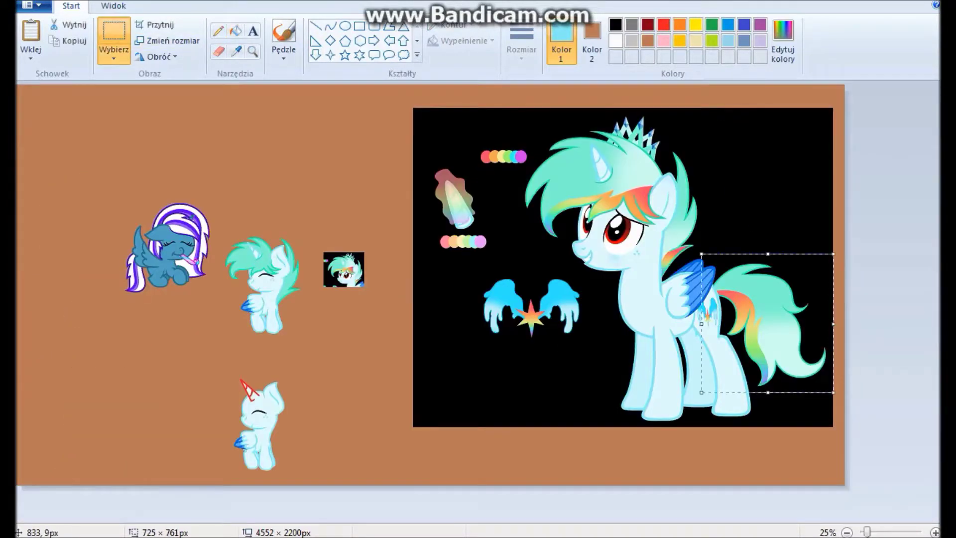
left_click(252, 51)
left_click(279, 299)
key("ctrl+v")
key("ctrl+w")
left_click(158, 56)
left_click(191, 138)
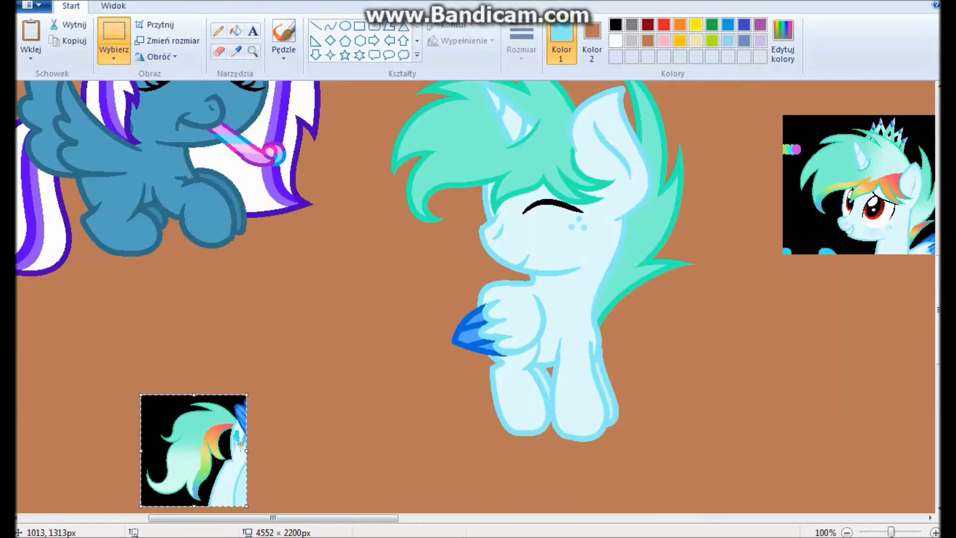
left_click_drag(196, 448, 195, 362)
Draw the tail's upper outline with its pointed top strand from the pony's back in thick curves of the mane's dark teal.
left_click(236, 52)
left_click(593, 124)
left_click(252, 52)
left_click(373, 324)
left_click(330, 26)
left_click(521, 43)
left_click(521, 165)
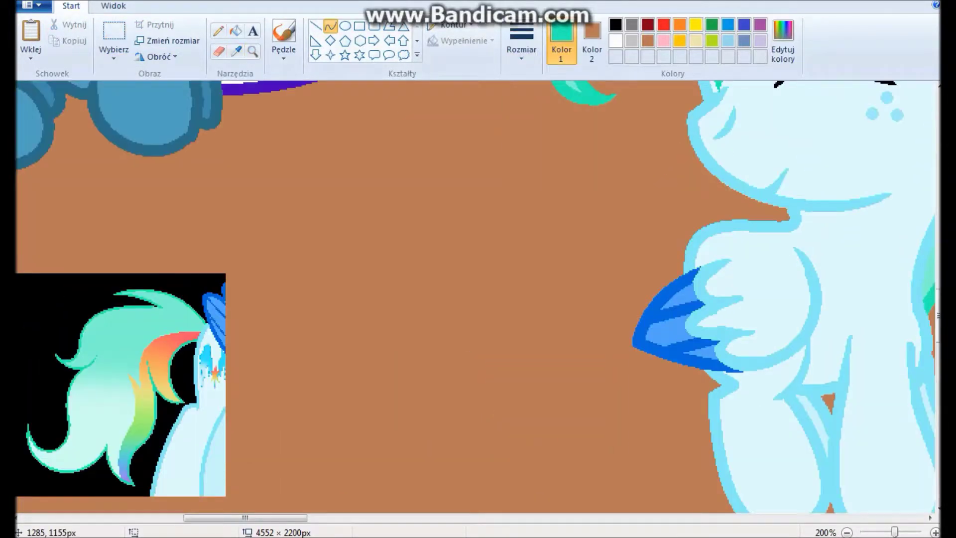
left_click_drag(535, 187, 704, 233)
left_click_drag(620, 204, 595, 164)
left_click_drag(541, 187, 474, 270)
left_click_drag(545, 247, 557, 209)
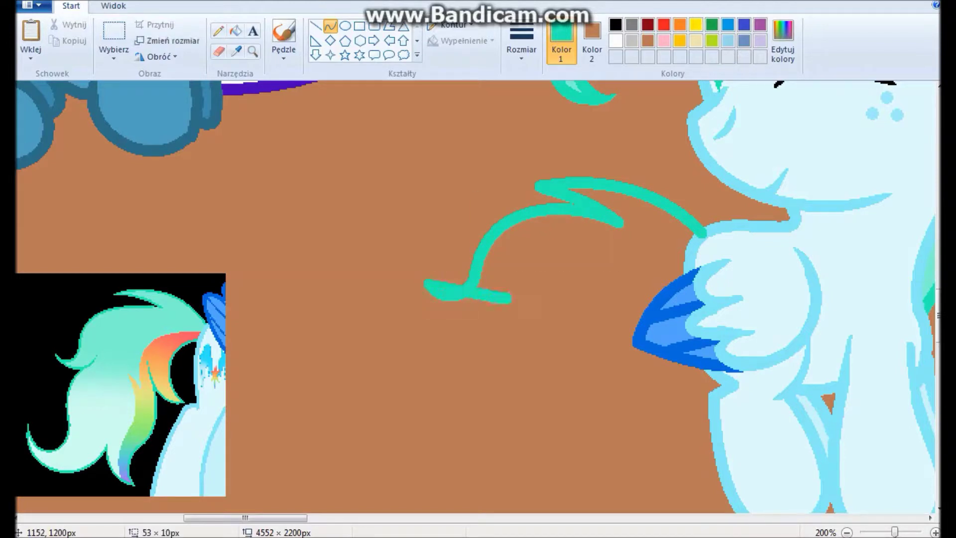
Continue the tail's outer outline with the small side flick, the long side curve and the lower curl in dark teal.
left_click_drag(428, 282, 512, 299)
left_click_drag(471, 291, 462, 320)
scroll(472, 299, "down", 2)
key("ctrl+z")
left_click_drag(473, 215, 476, 302)
left_click_drag(471, 259, 459, 259)
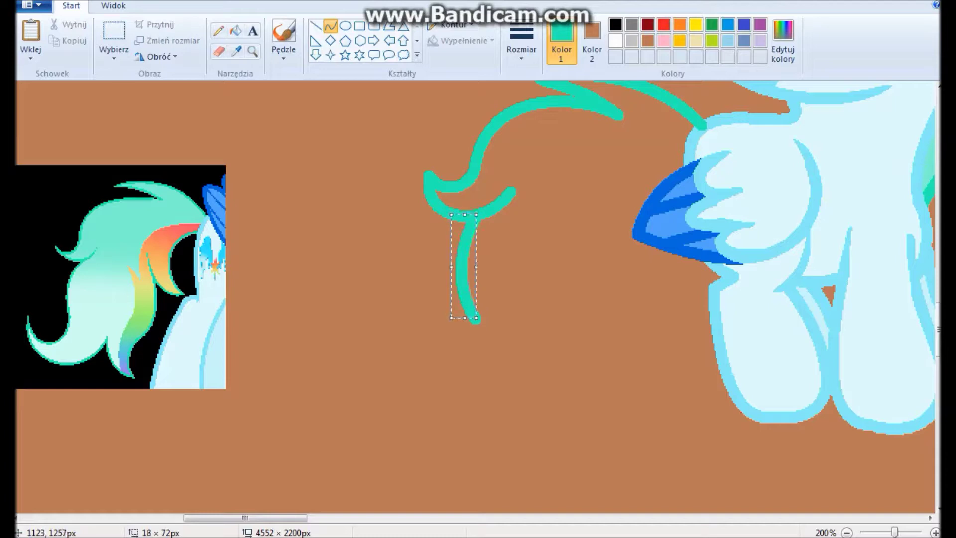
left_click_drag(476, 313, 412, 312)
left_click_drag(444, 314, 446, 394)
Draw the tail's inner strand outline across the blue wing feathers with dark teal curves.
left_click_drag(692, 154, 714, 273)
mouse_move(703, 214)
left_mouse_down()
mouse_move(657, 209)
mouse_move(605, 401)
mouse_move(623, 383)
left_mouse_up()
left_click_drag(624, 298, 657, 279)
key("ctrl+z")
left_click_drag(623, 234, 626, 406)
key("ctrl+z")
Draw the tail's lower inner edge and bottom strands with dark teal curves reaching the outer curl.
left_click_drag(617, 209, 625, 338)
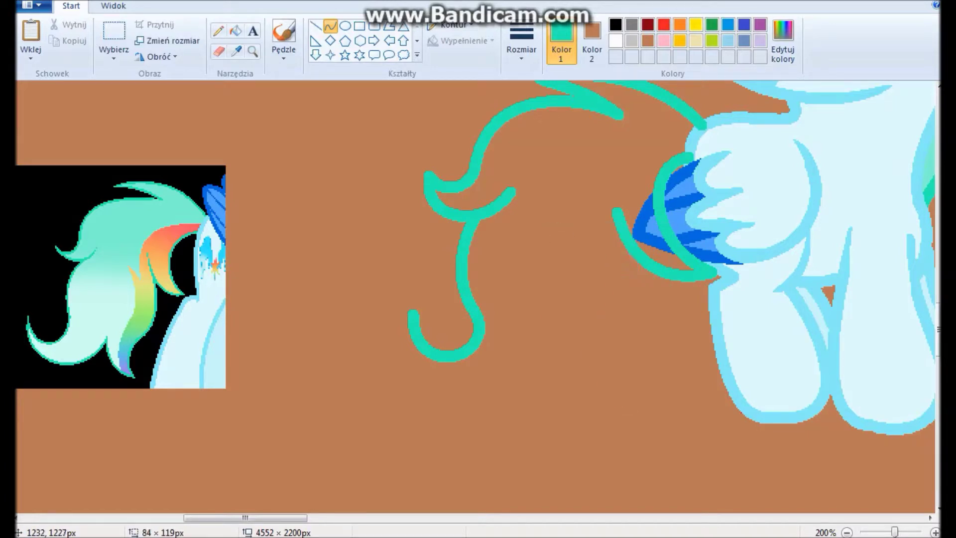
left_click_drag(624, 288, 649, 289)
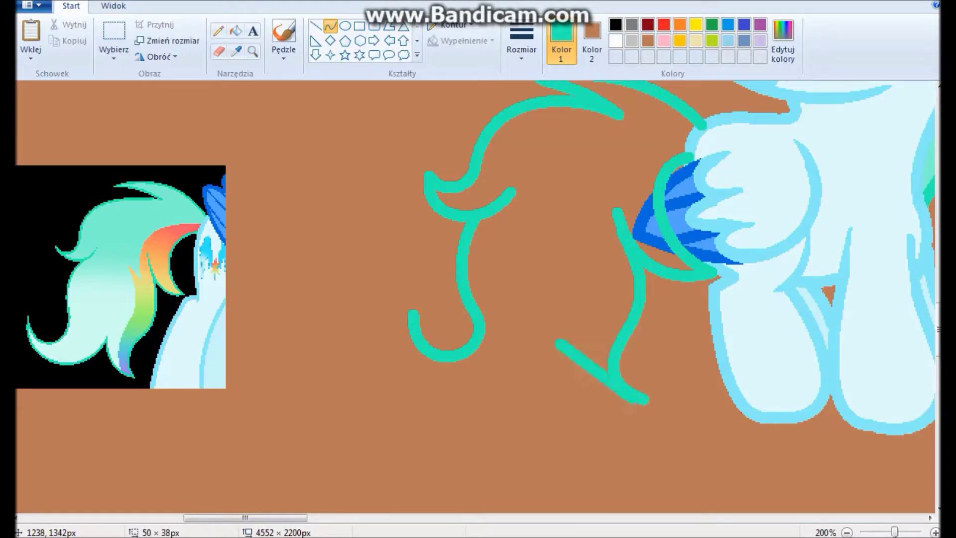
left_click_drag(603, 388, 579, 408)
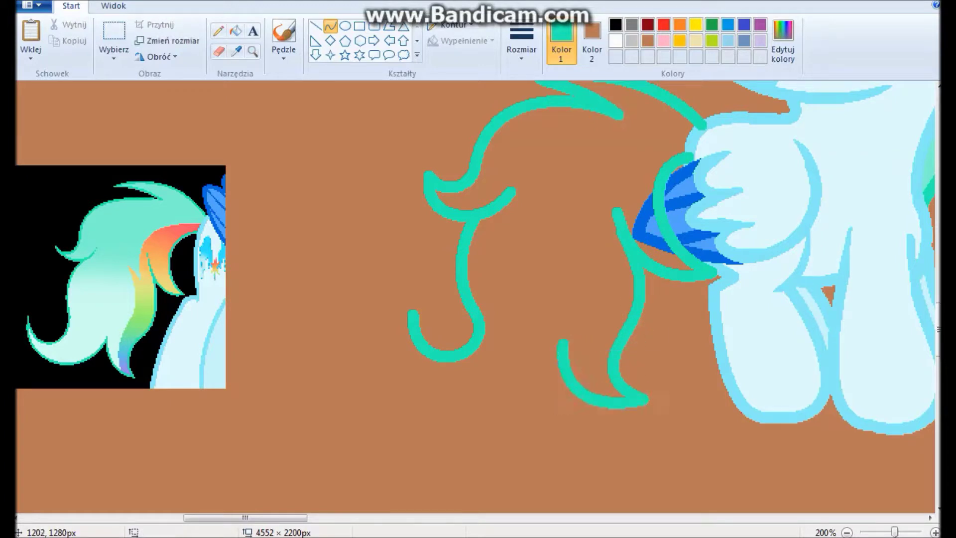
left_click_drag(563, 342, 411, 314)
left_click_drag(485, 331, 428, 412)
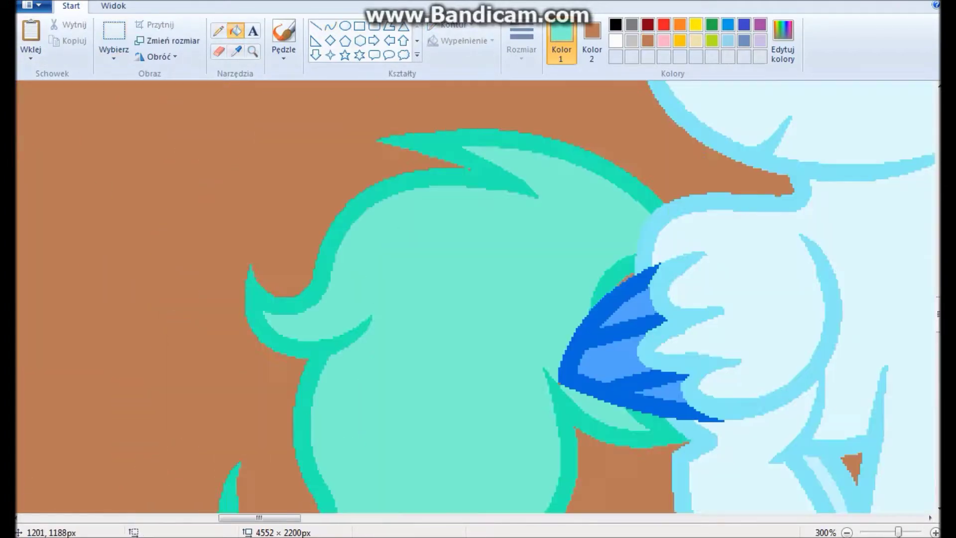
Move the pale pony with its tail slightly toward the face reference using a free-form selection.
scroll(478, 298, "down", 5)
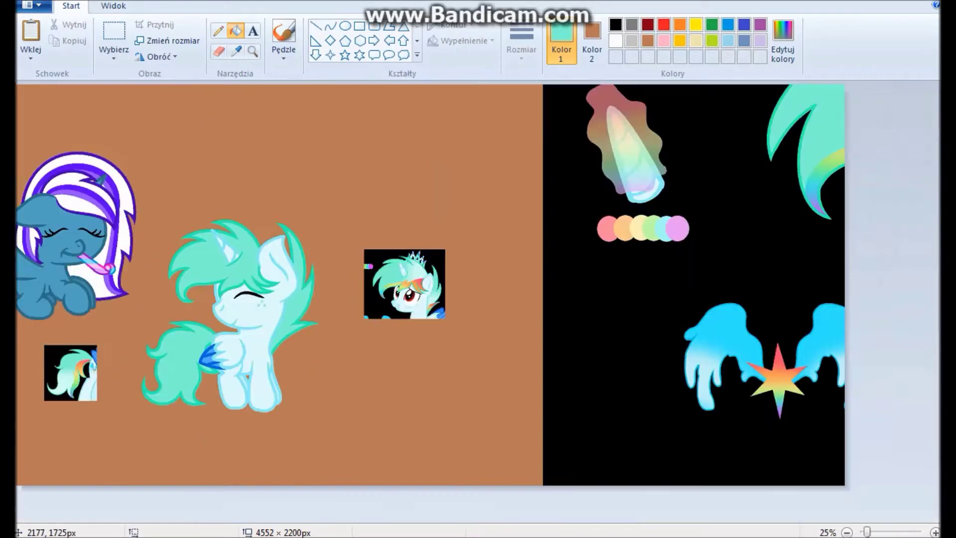
left_click(252, 51)
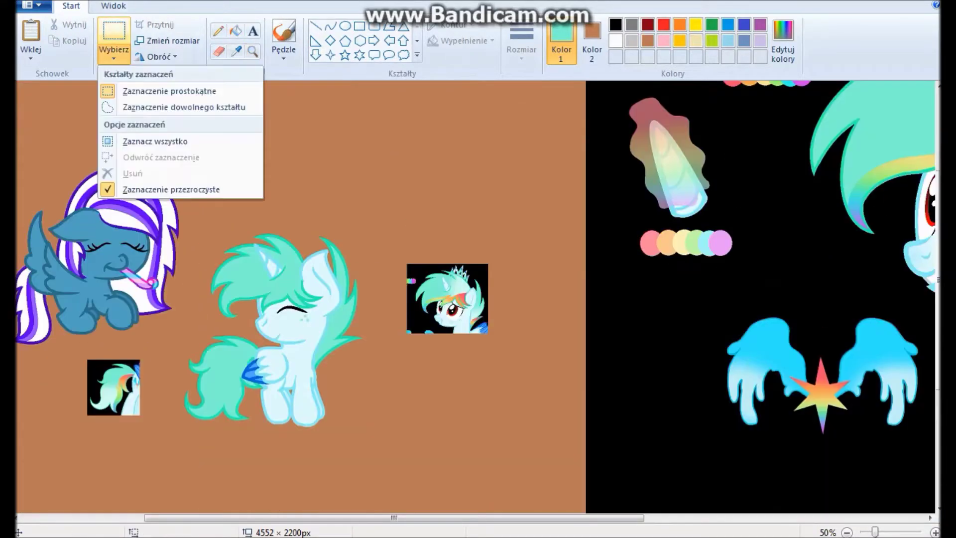
left_click(164, 106)
mouse_move(364, 217)
left_mouse_down()
mouse_move(200, 278)
mouse_move(363, 220)
left_mouse_up()
left_click_drag(279, 348, 308, 349)
left_click(113, 58)
left_click(130, 82)
Outline and fill a red stripe across the forelock and fringe, trimming its outer end with light teal curves.
left_click(663, 24)
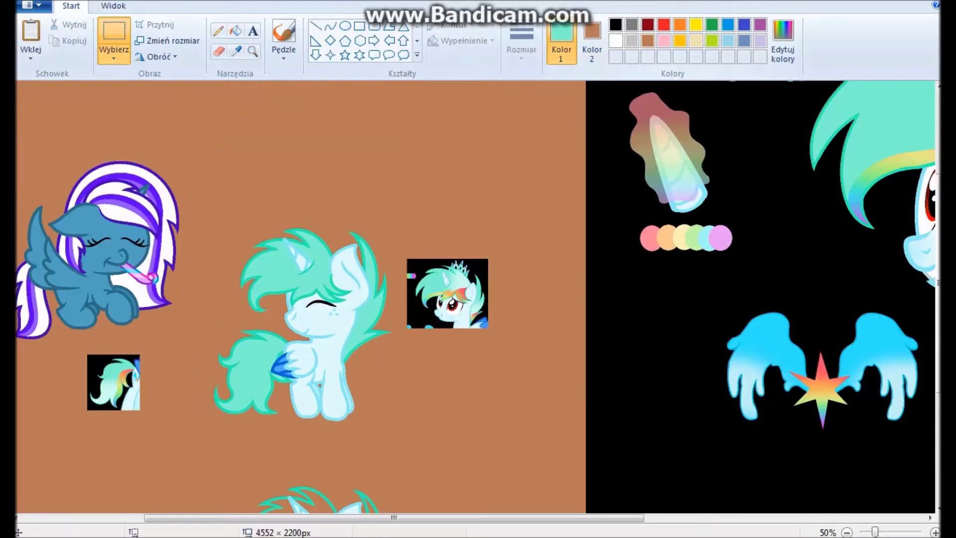
left_click(252, 50)
left_click(319, 309)
left_click(328, 304)
left_click(330, 26)
scroll(475, 297, "right", 2)
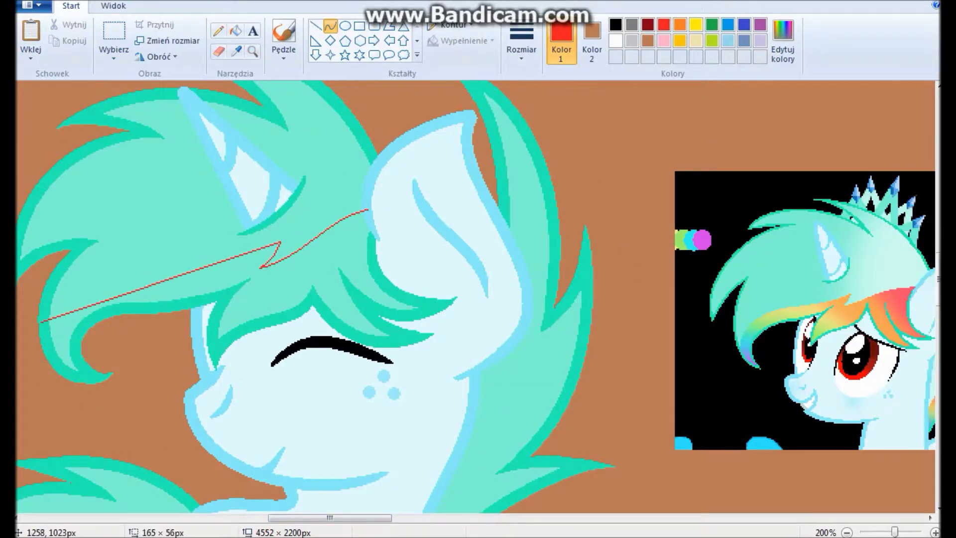
left_click(235, 31)
left_click(149, 293)
scroll(475, 296, "up", 1)
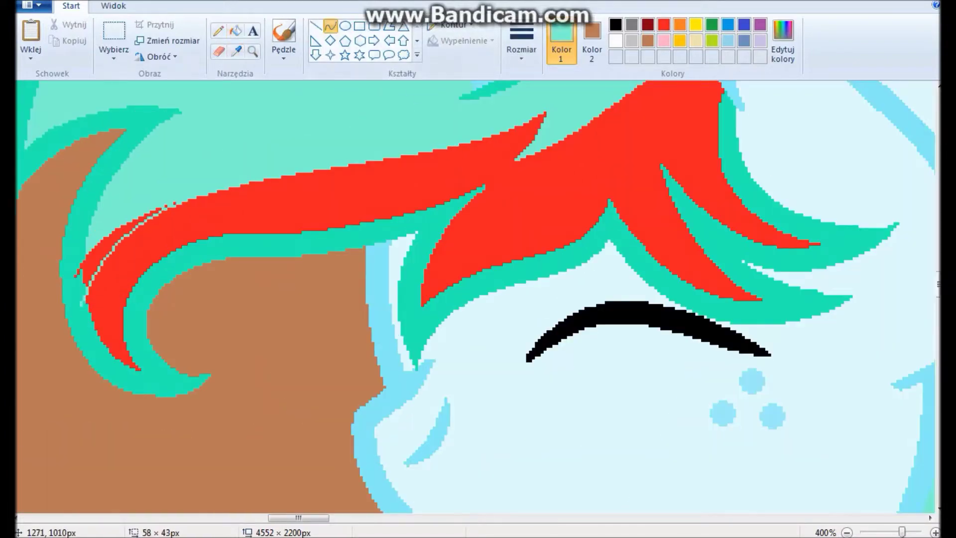
left_click(235, 31)
Outline and fill a red stripe down the tail's inner side from the body to the lower strand tip.
scroll(476, 296, "up", 3)
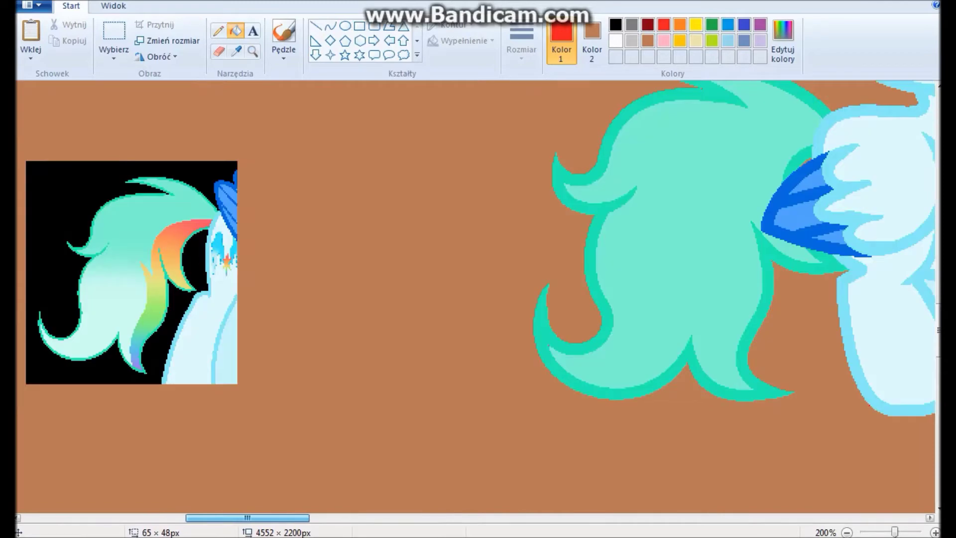
scroll(475, 297, "right", 1)
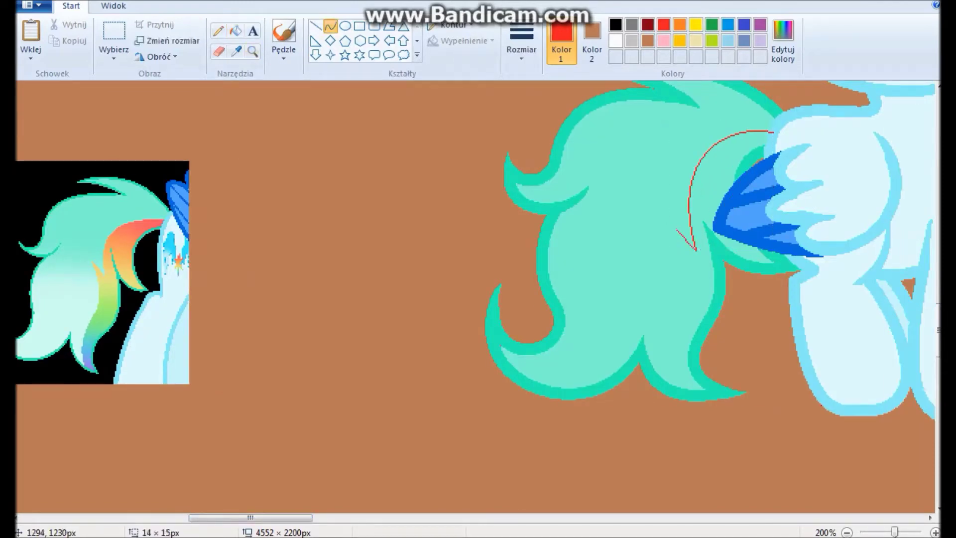
key("ctrl+z")
scroll(475, 297, "up", 2)
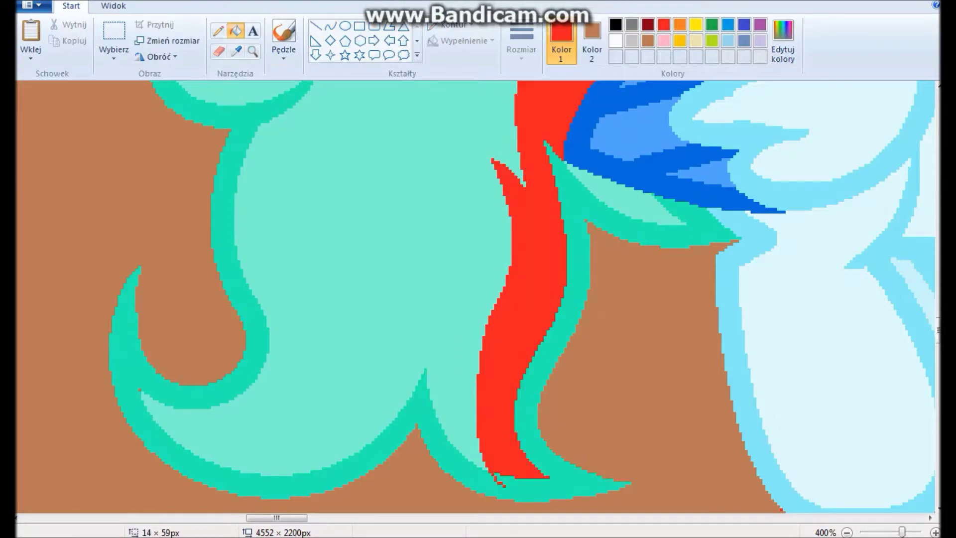
scroll(476, 296, "down", 3)
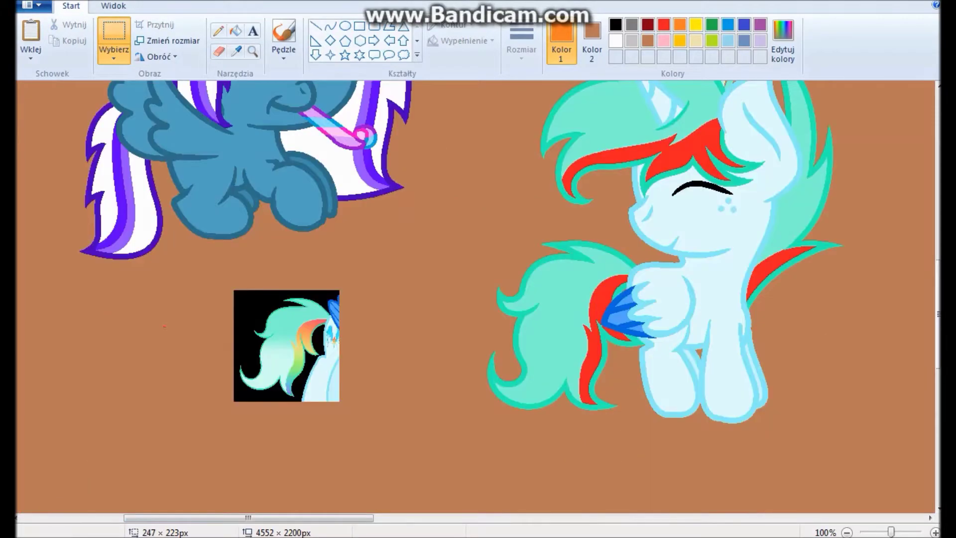
Copy the rainbow-maned reference picture in Paint, switch to GIMP and paste it as a new layer over the drawing.
right_click(135, 335)
scroll(462, 353, "down", 2)
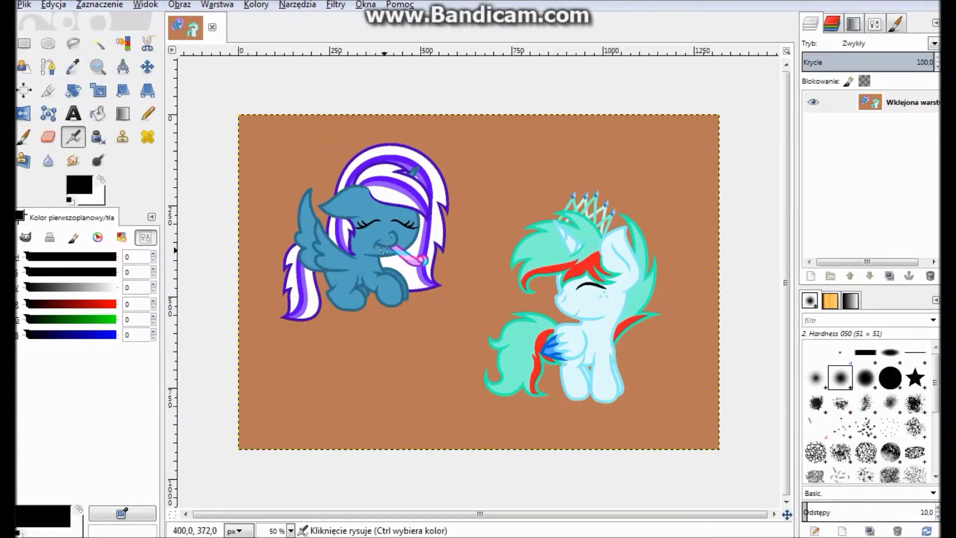
left_click(53, 4)
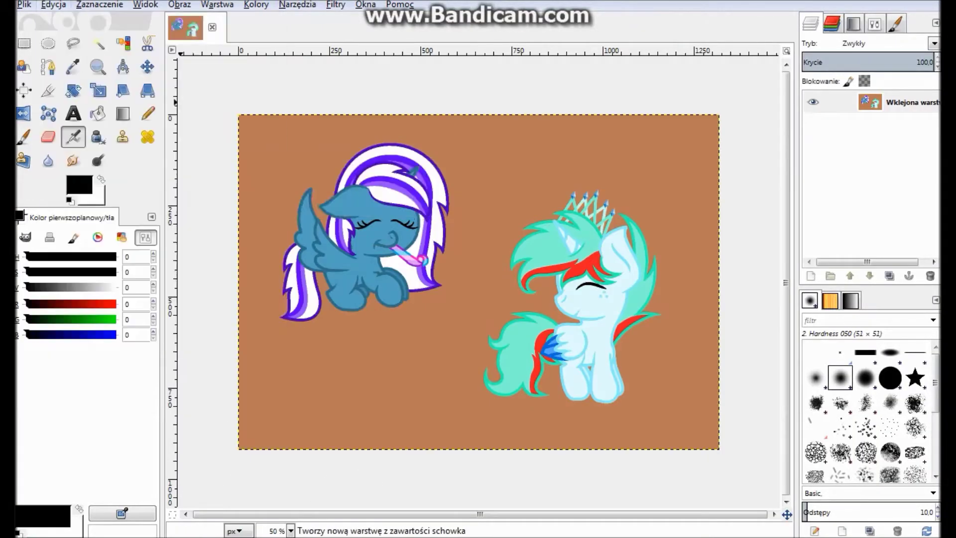
left_click(331, 181)
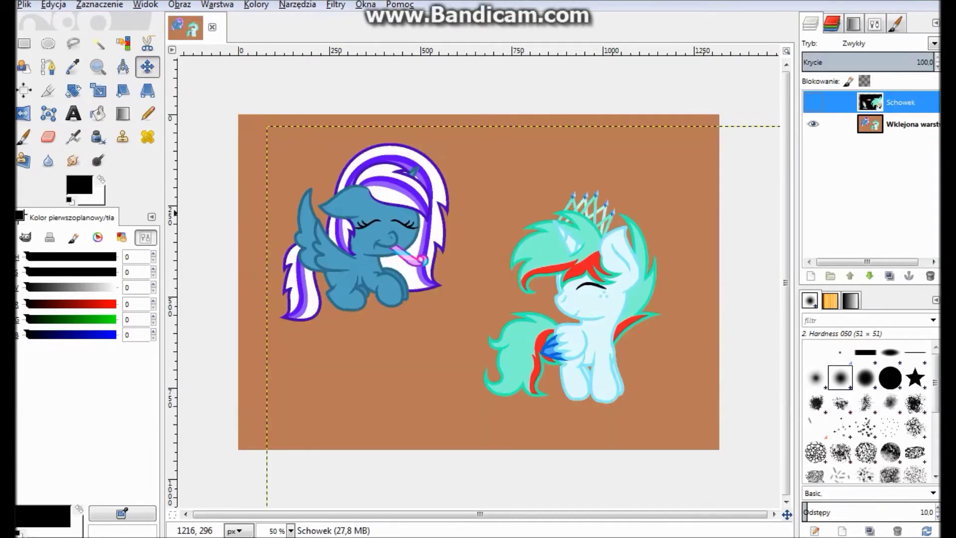
Select the red stripes of the mane and tail by colour, float them onto their own layer and delete it.
key("1")
key("shift+o")
left_click(498, 239)
key("minus")
right_click(869, 124)
left_click(876, 102)
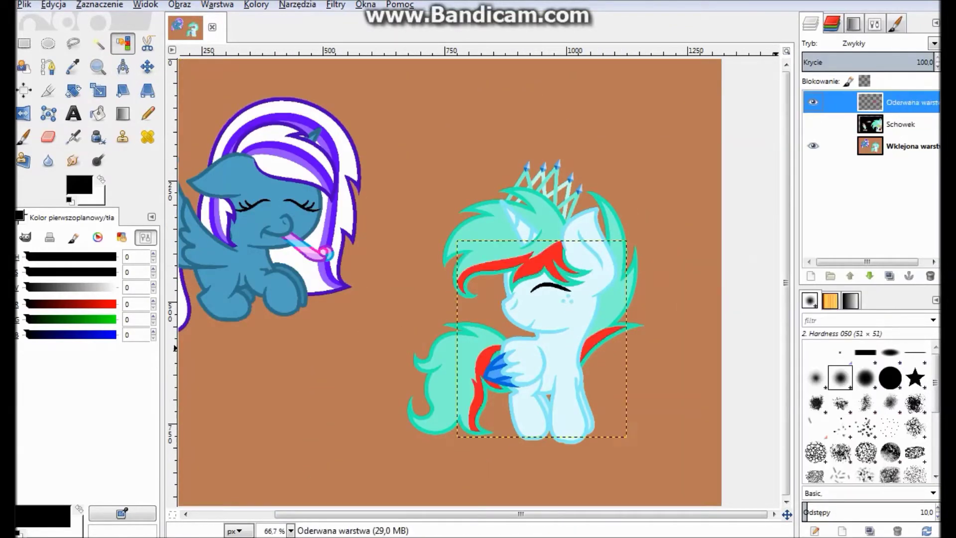
right_click(868, 124)
left_click(726, 448)
key("Delete")
Add a new layer beneath the drawing and fill it with the pink-red swatch colour sampled from the reference.
key("shift+ctrl+n")
key("Return")
left_click(813, 102)
key("o")
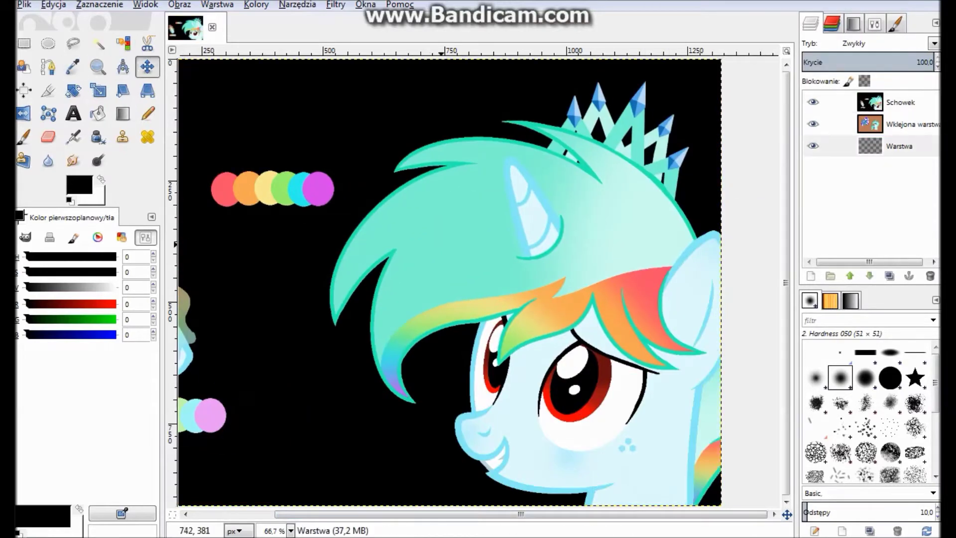
left_click(223, 188)
left_click(899, 146)
key("shift+b")
left_click(448, 398)
Sample the orange swatch (f5a954), set the reference layer's opacity to 20 and move it over the pale pony.
left_click(900, 102)
key("o")
left_click(245, 188)
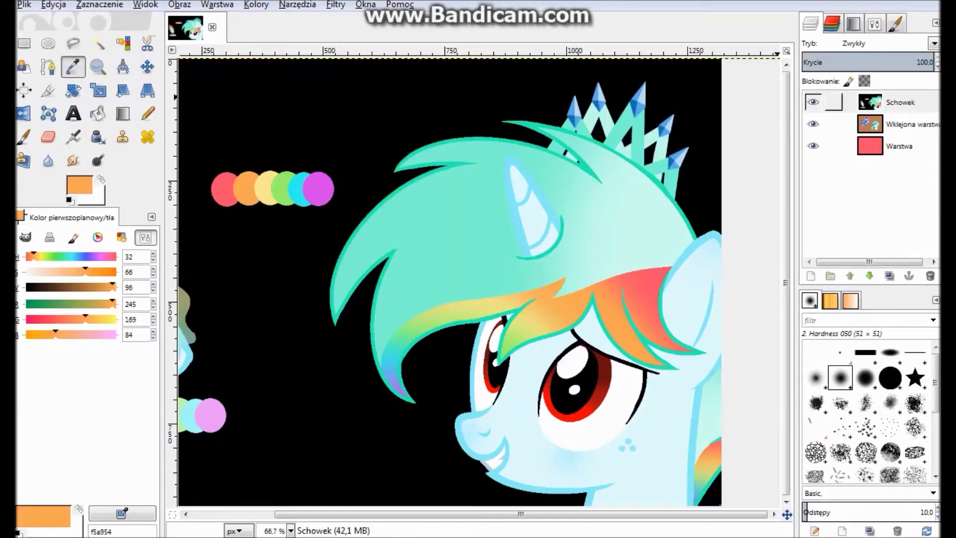
type("20")
key("Return")
key("m")
left_click_drag(399, 298, 483, 252)
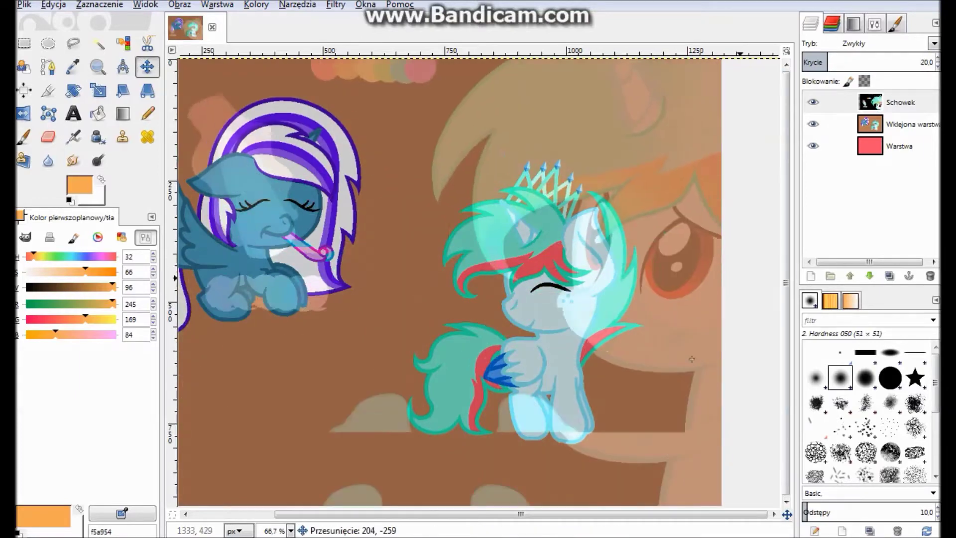
Outline the fringe stripe from its inner strands to the outer curl on the colour layer and fill it orange.
key("plus")
key("plus")
left_click_drag(656, 332, 617, 334)
scroll(618, 335, "down", 3)
key("f")
key("End")
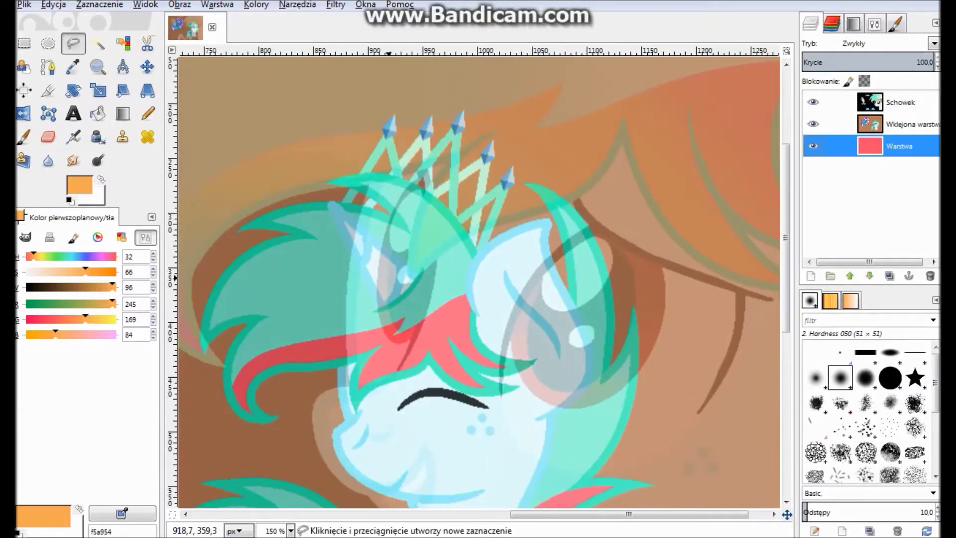
key("m")
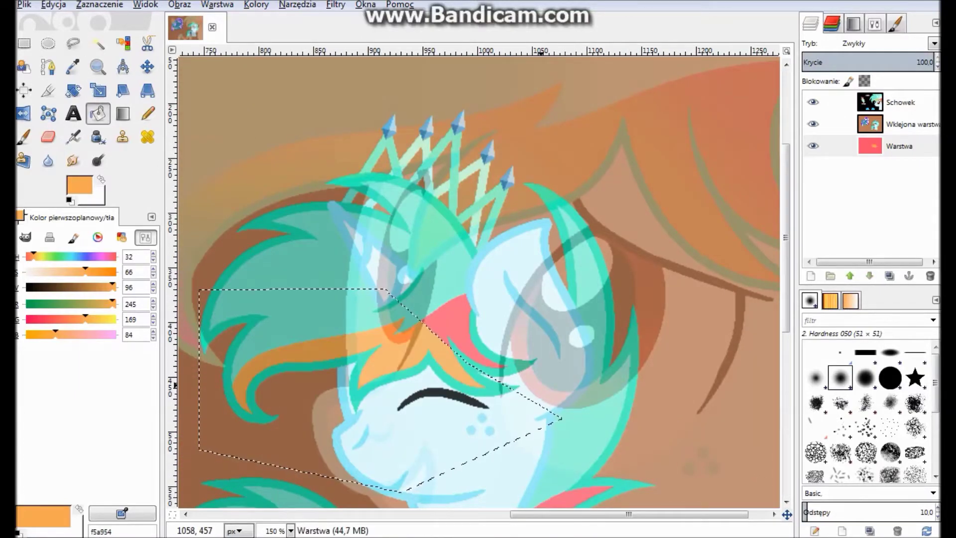
Outline the lower part of the stripe behind the neck with a free selection and fill it orange.
key("2")
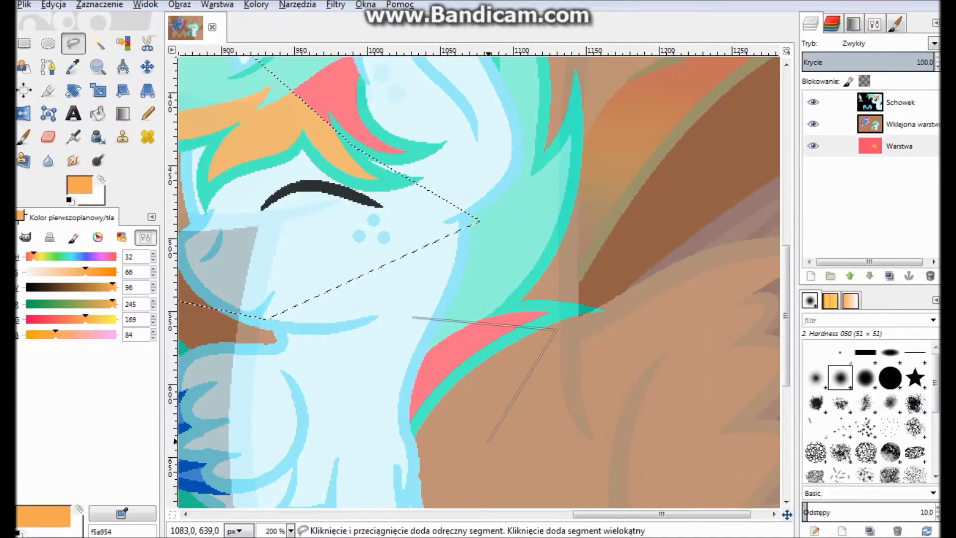
key("m")
key("minus")
key("minus")
key("plus")
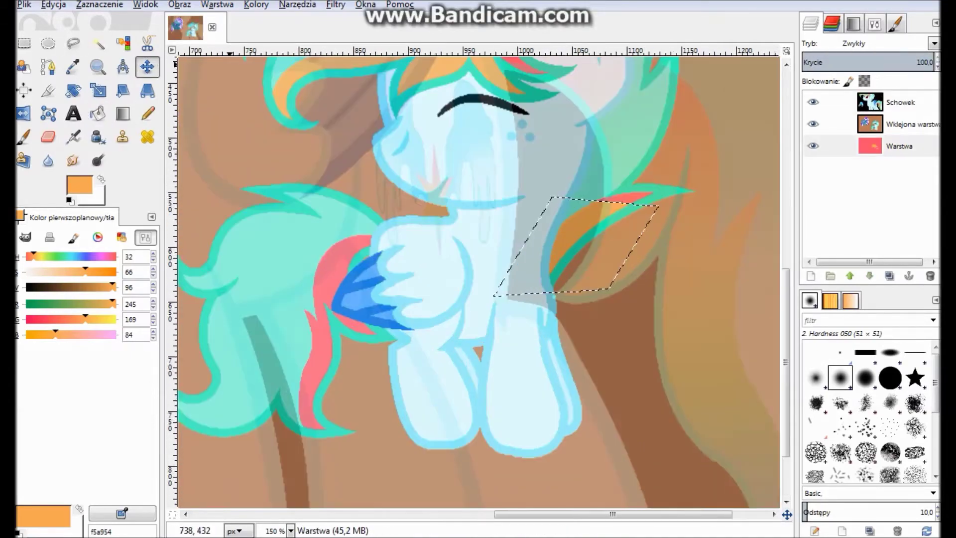
Fill the tail stripe below its red section with orange, and set the reference layer's opacity to 30.
key("f")
key("End")
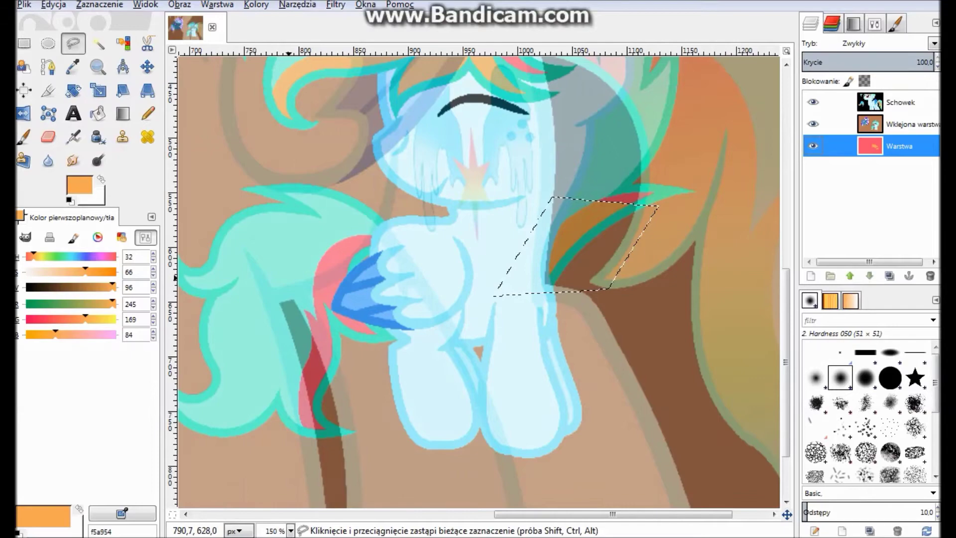
key("minus")
key("minus")
key("m")
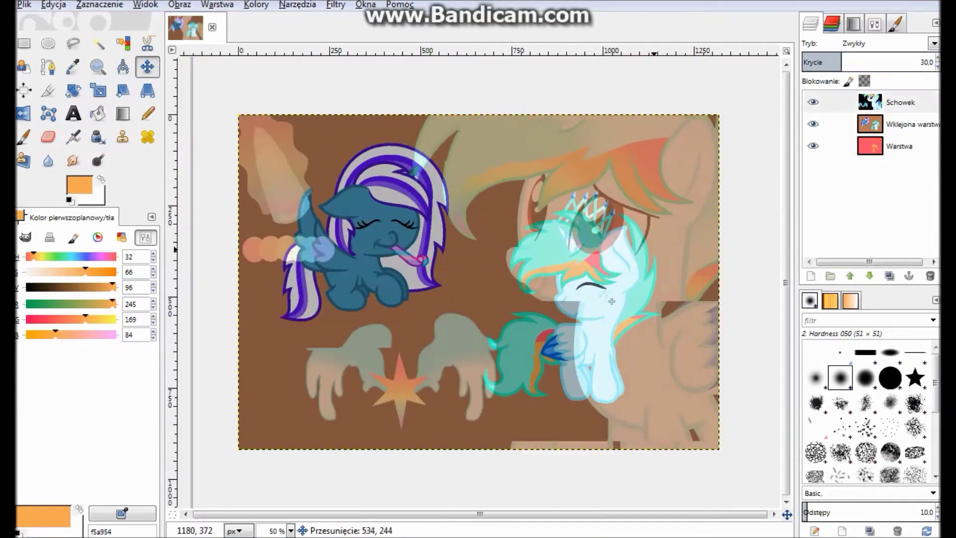
Sample the yellow swatch (faea92) and fill the outer part of the fringe stripe with it.
key("Home")
key("1")
key("o")
key("2")
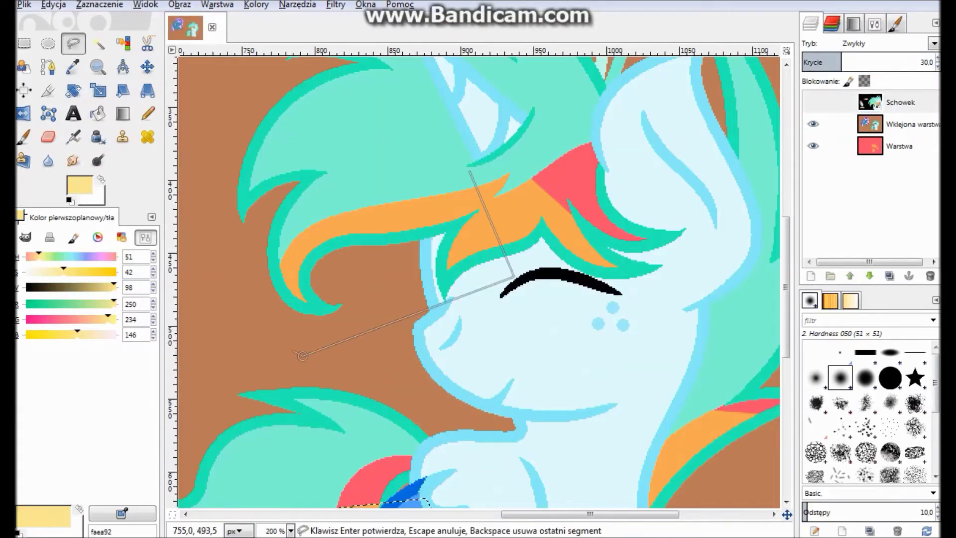
scroll(478, 281, "down", 3)
key("End")
left_click(380, 100)
Fill the lower parts of the neck stripe and the tail stripe with yellow inside free selections.
key("f")
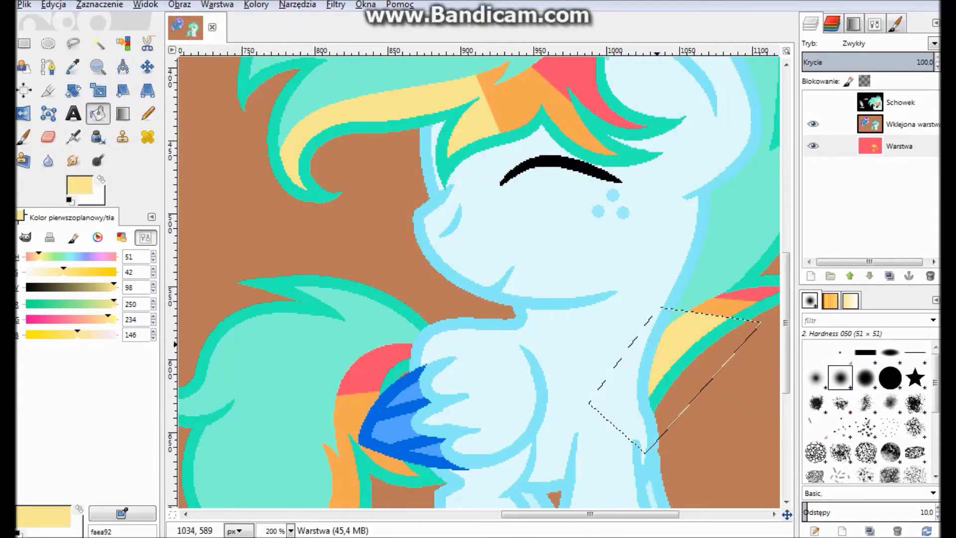
left_click(657, 354)
scroll(657, 353, "down", 3)
left_click(454, 331)
scroll(454, 332, "down", 3)
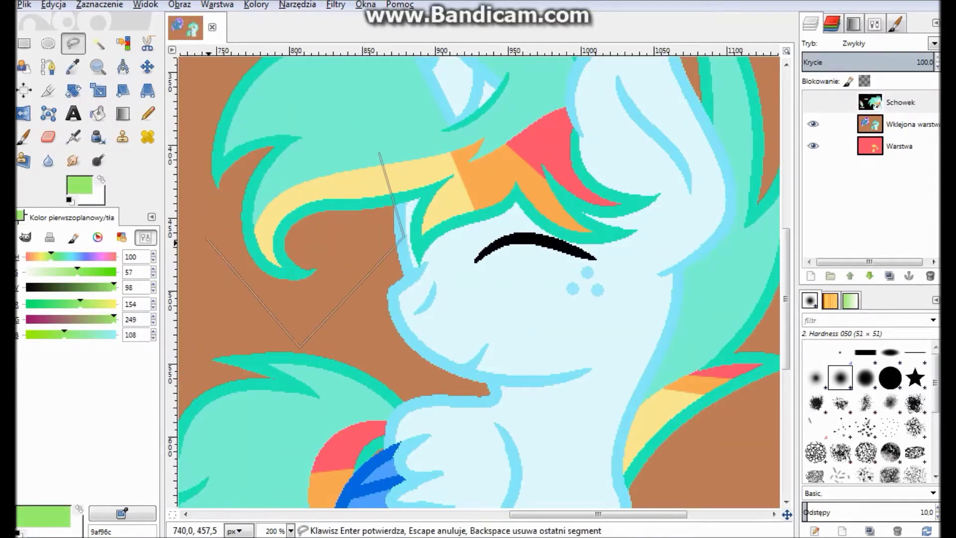
Fill the sections beyond the yellow bands of the fringe, neck and tail stripes with green (9af96c).
left_click(319, 209)
key("f")
scroll(478, 281, "down", 3)
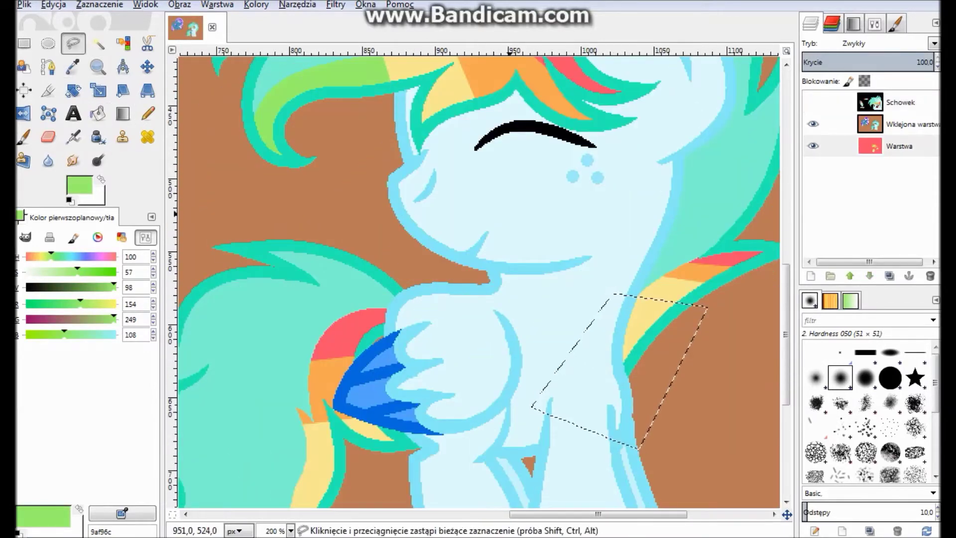
key("f")
scroll(241, 313, "down", 3)
left_click(271, 364)
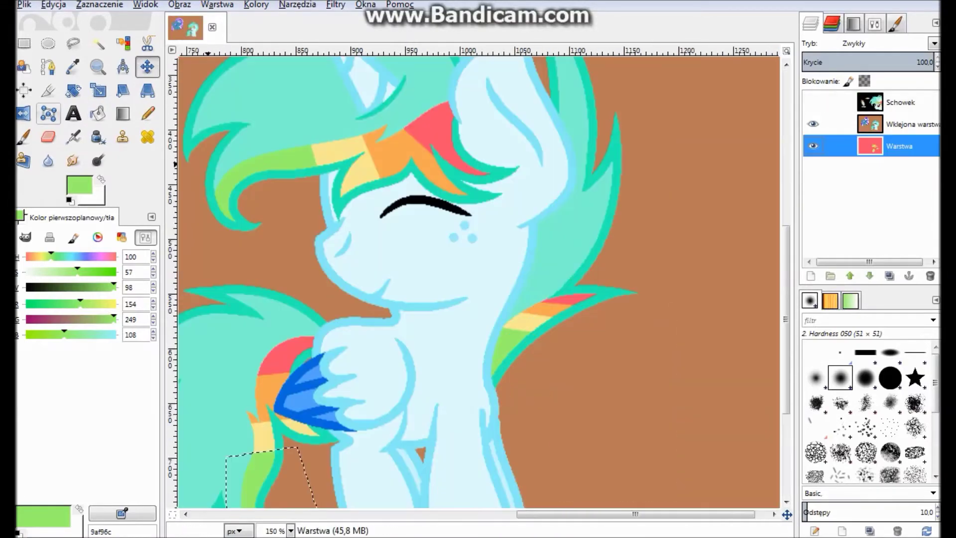
Fill the sections beyond the green bands of the fringe, neck and tail stripes with cyan (31f7ed).
key("f")
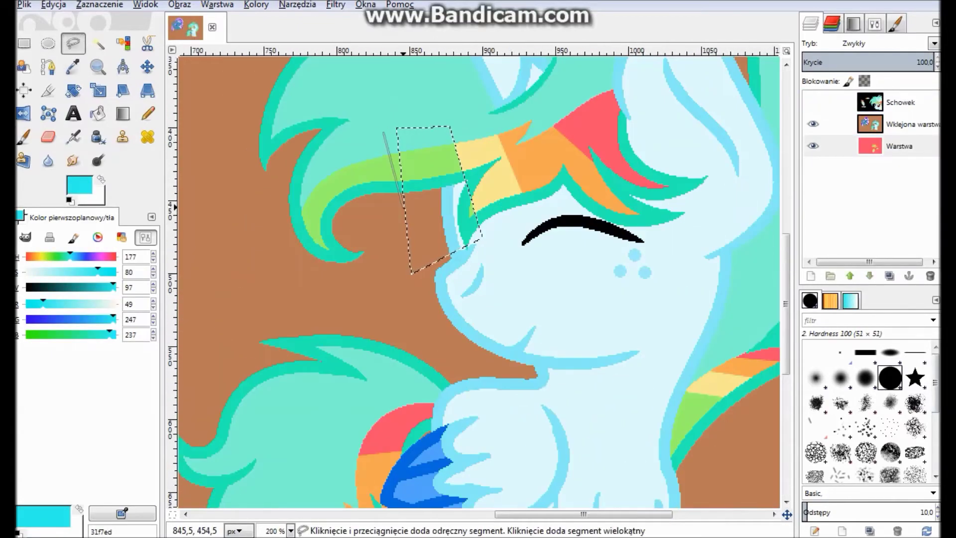
scroll(478, 281, "down", 3)
key("f")
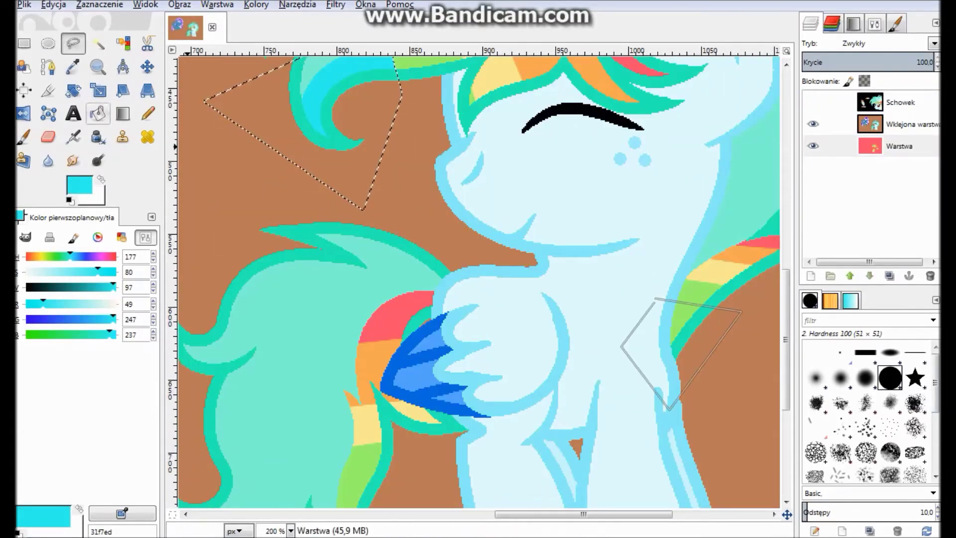
scroll(477, 281, "down", 3)
key("f")
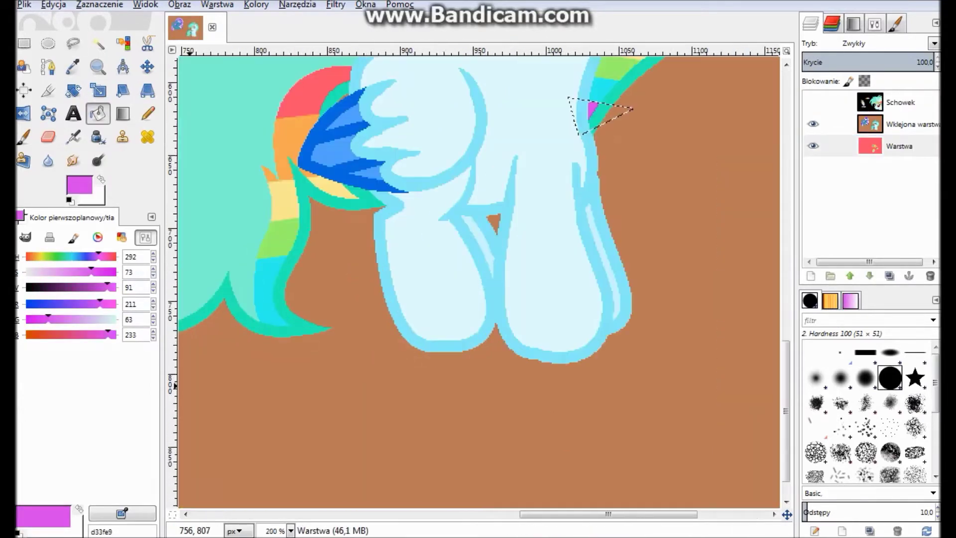
Fill the stripe ends with purple (d33fe9) and soften the borders between the colour bands with the Blur tool.
scroll(284, 243, "up", 2)
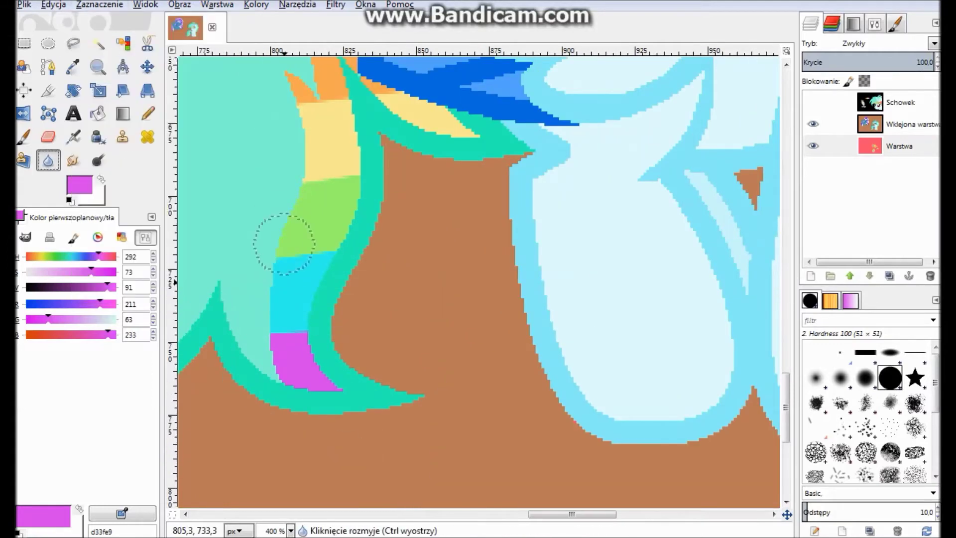
scroll(257, 176, "up", 10)
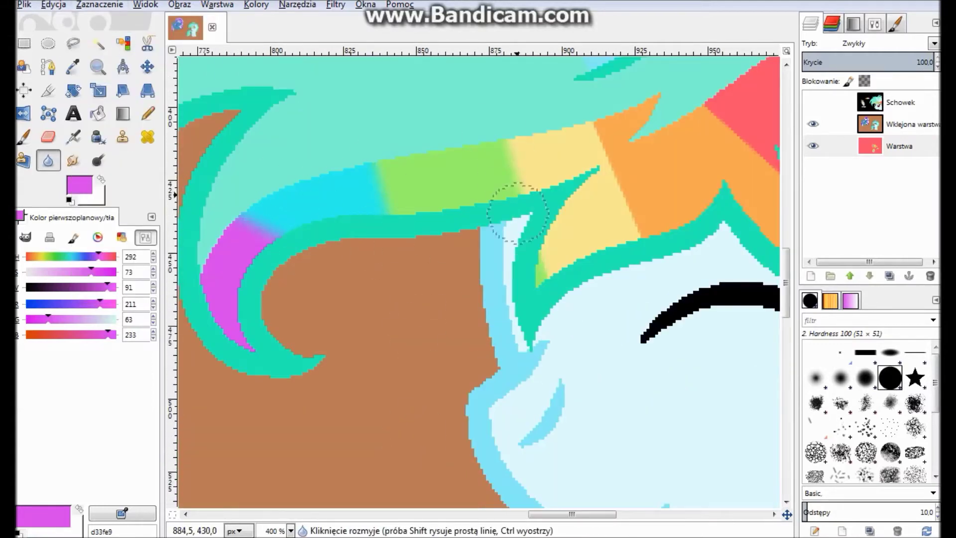
scroll(517, 213, "down", 2)
scroll(399, 324, "up", 3)
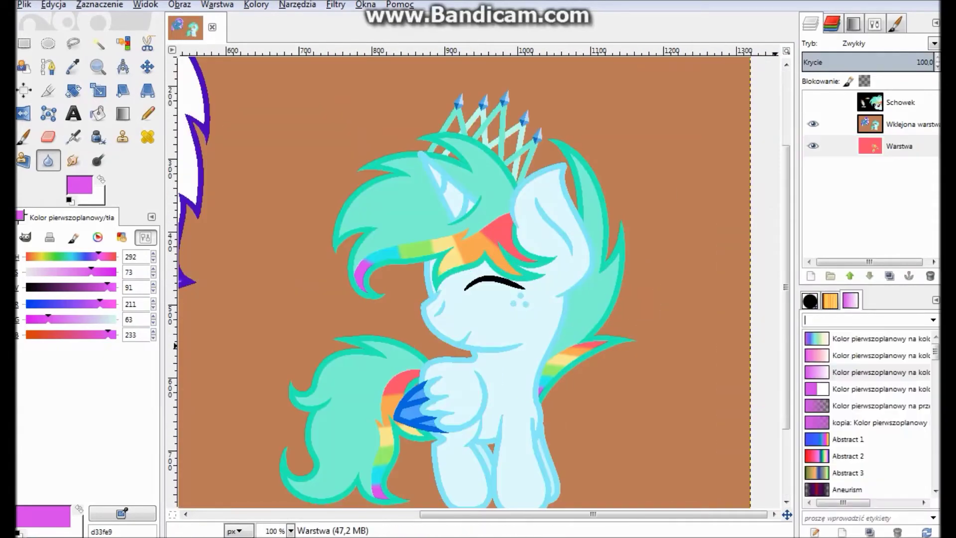
Lighten the tail's teal fill toward its lower curl with a white-to-transparent gradient, and shade the mane below the crown likewise.
key("d")
key("x")
key("ctrl+z")
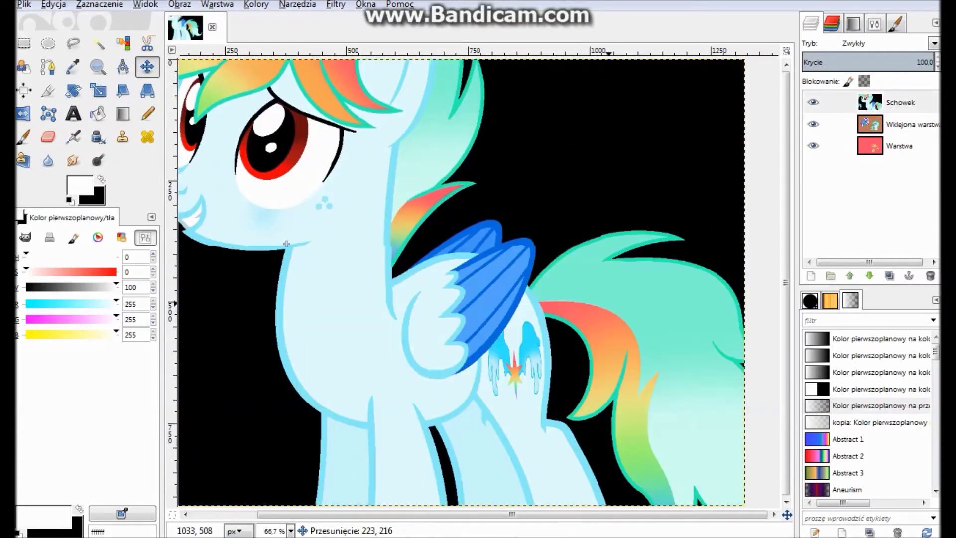
key("l")
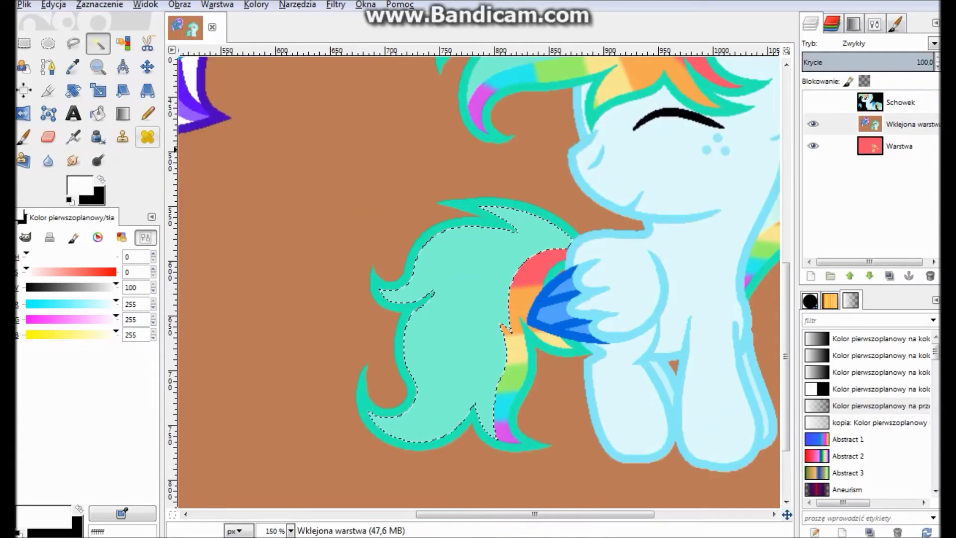
left_click_drag(454, 314, 397, 418)
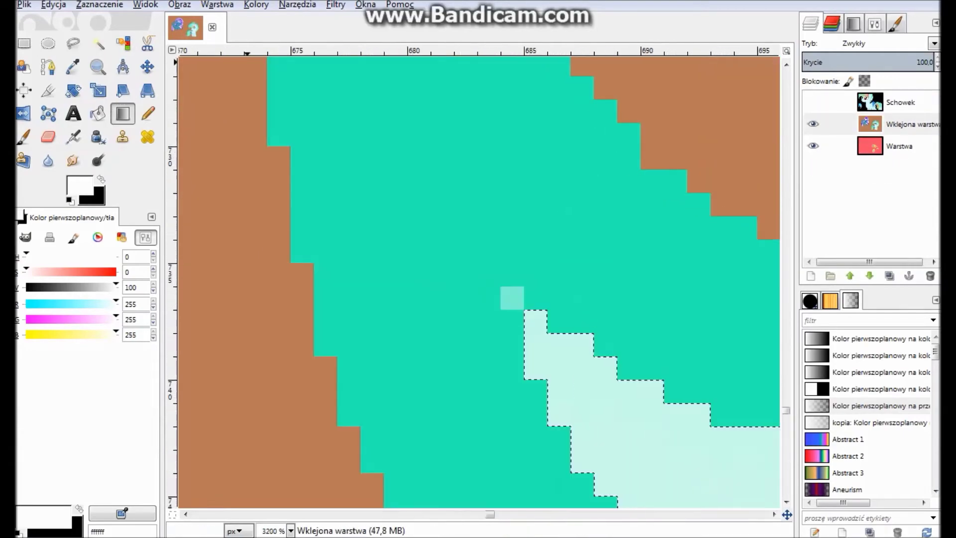
scroll(559, 278, "down", 8)
scroll(481, 236, "up", 3)
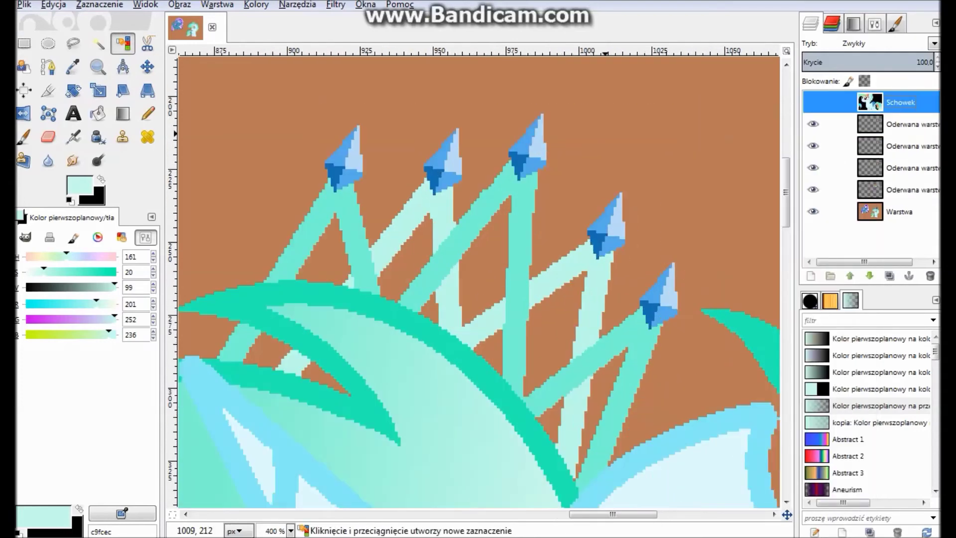
Select the crown's blue gems and paint soft white highlights over them on a new layer with opacity 50.
left_click(869, 189, "alt")
key("d")
key("x")
key("p")
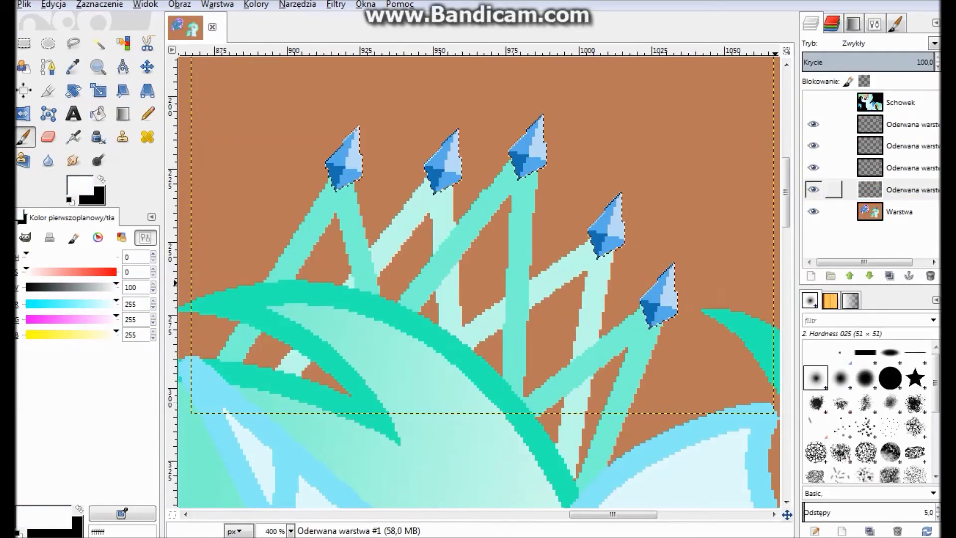
right_click(842, 239)
left_click(749, 13)
left_click(749, 211)
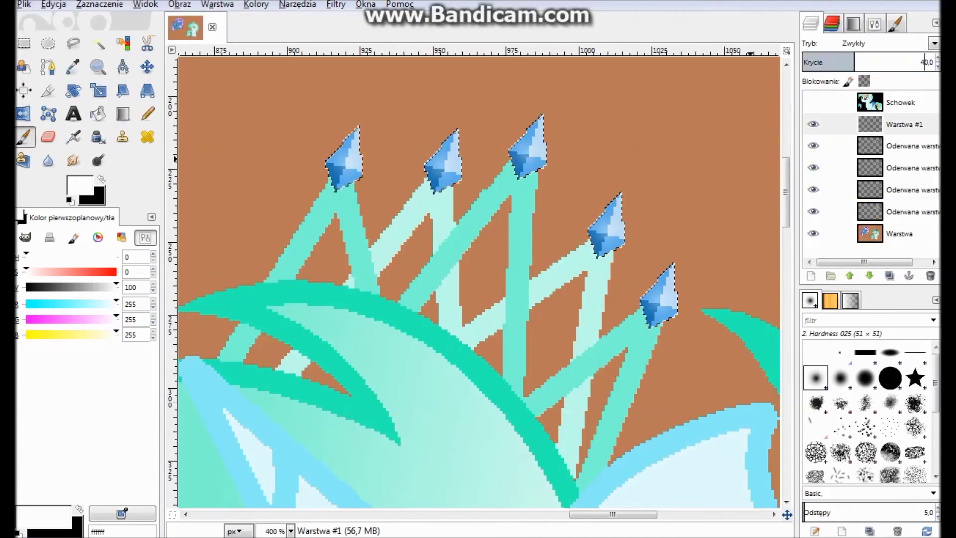
key("1")
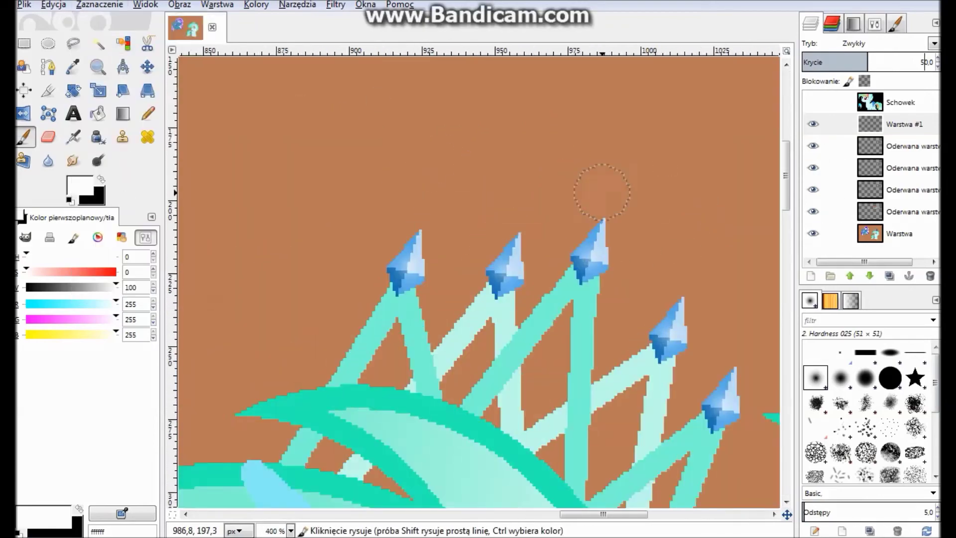
Merge the visible layers and paste the copied background scene as a new layer.
key("ctrl+m")
key("Return")
left_click(54, 4)
left_click(319, 162)
Select the brown backdrop around both ponies by colour, float it and delete it.
key("minus")
left_click(507, 383)
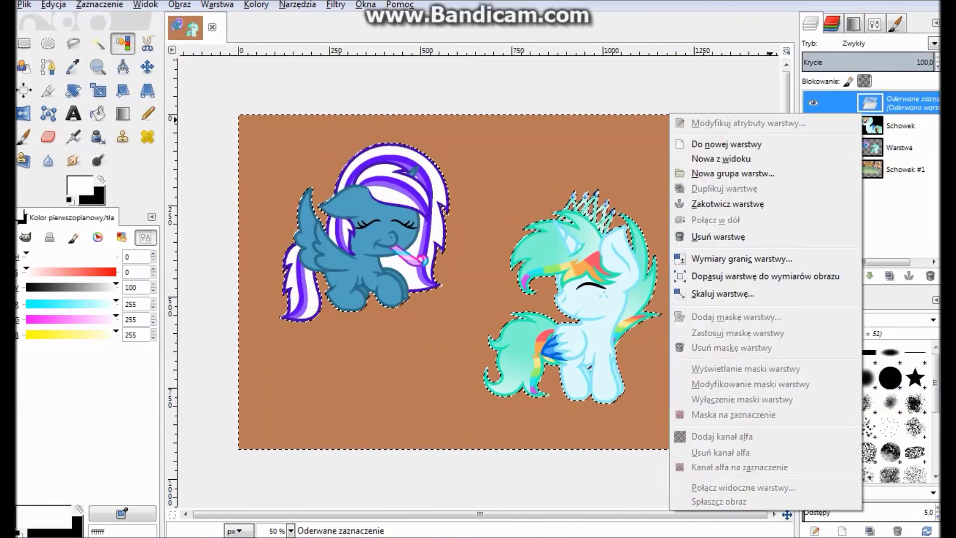
key("Delete")
Scale and position the background scene behind the two ponies so that it fills the canvas.
key("m")
left_click_drag(482, 261, 691, 375)
key("shift+s")
left_click(505, 297)
key("Return")
key("m")
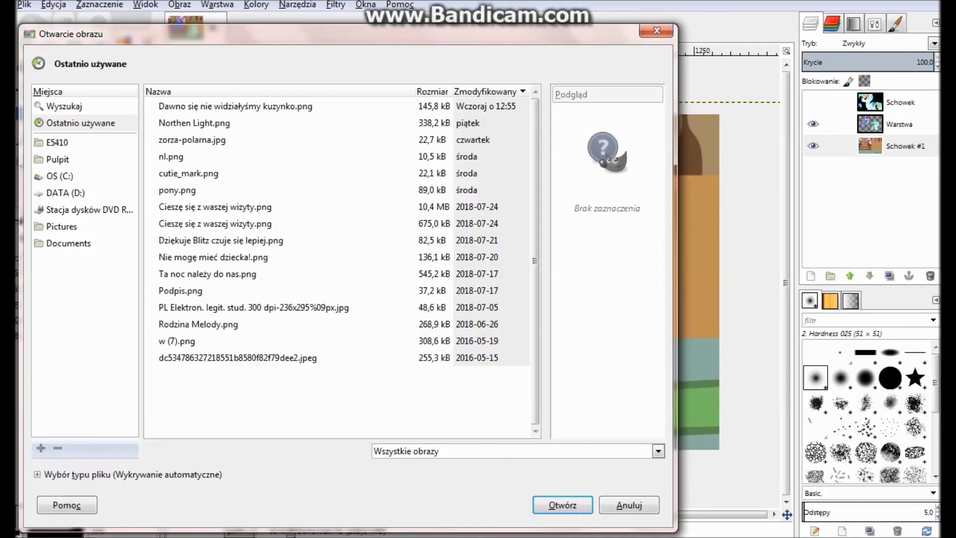
Add Podpis.png as a signature layer on the floor below the blue pony, and crop the image to about 1164 × 758 px.
left_click(180, 291)
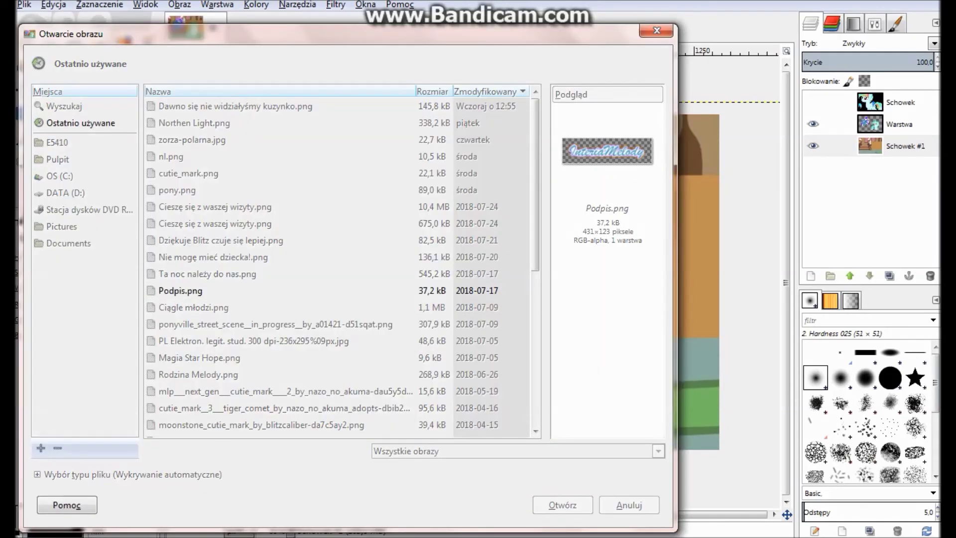
key("Return")
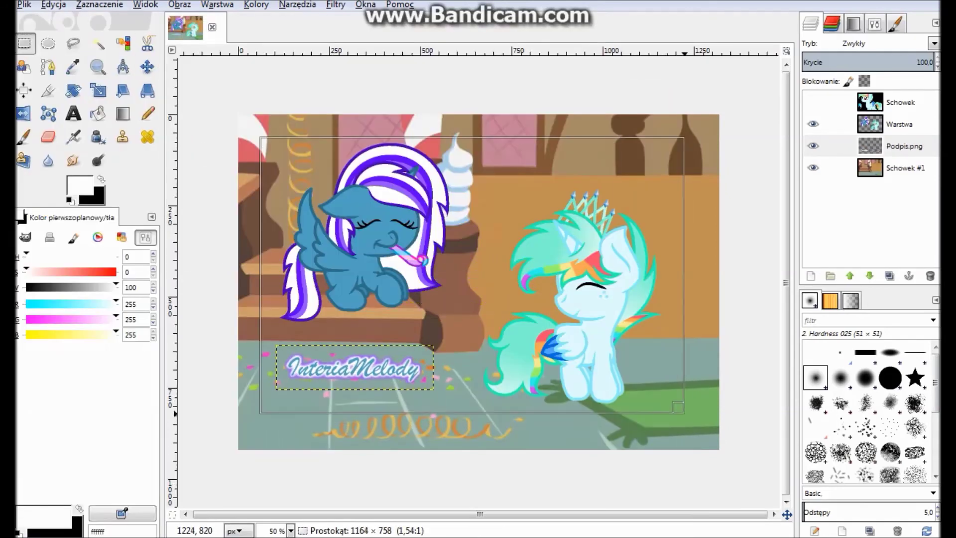
key("Return")
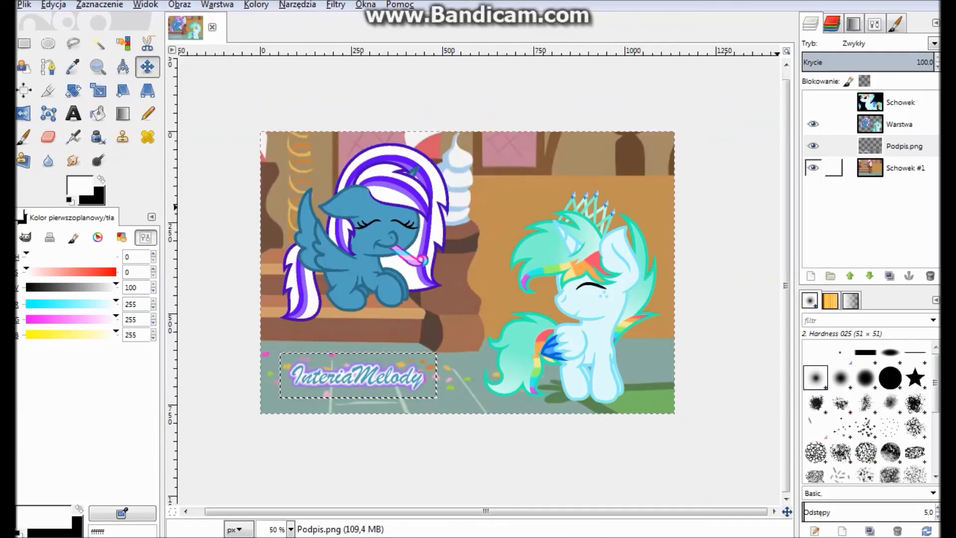
left_click(905, 167)
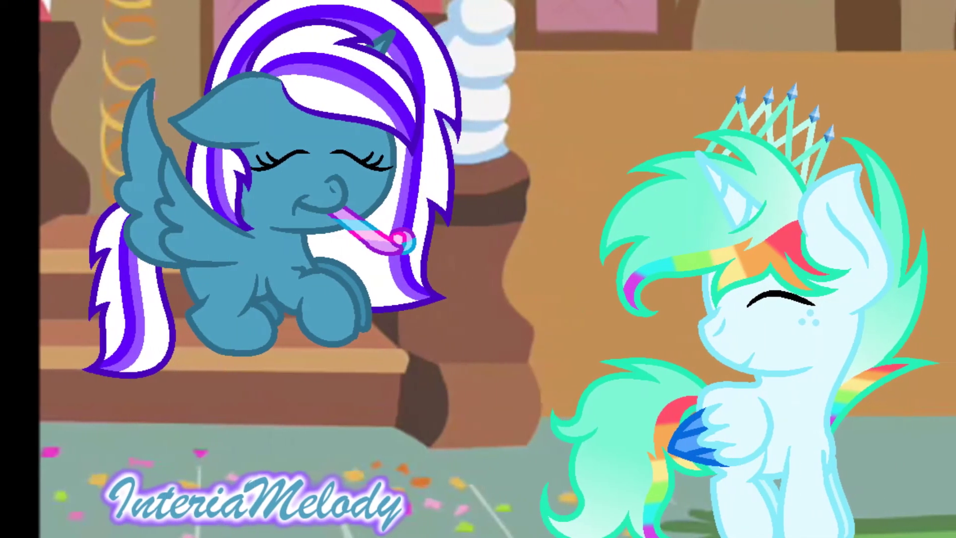